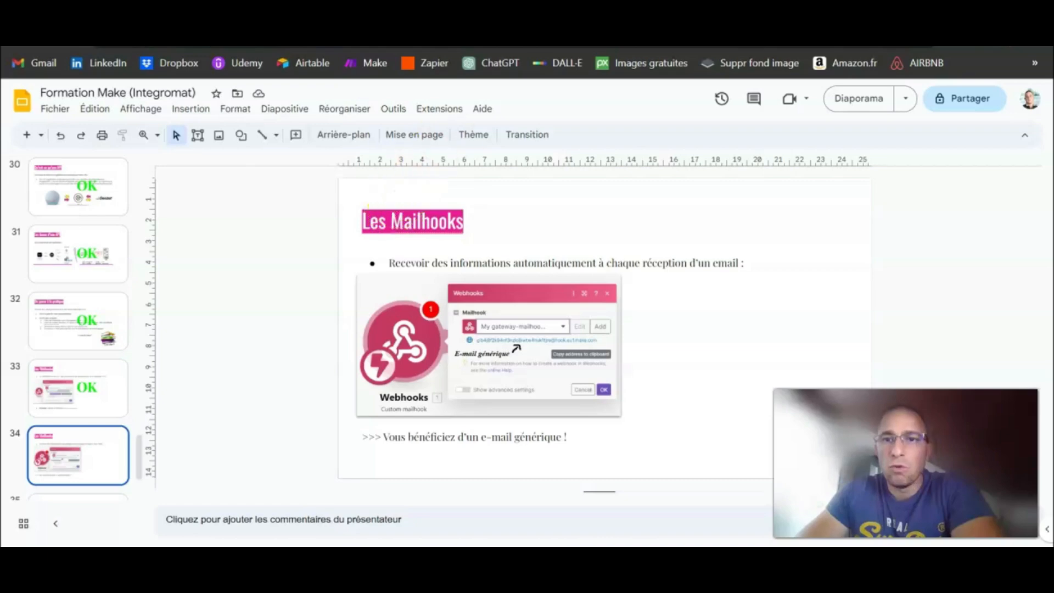
Switch to Make, create a new scenario and open the application list for its first module.
click(730, 22)
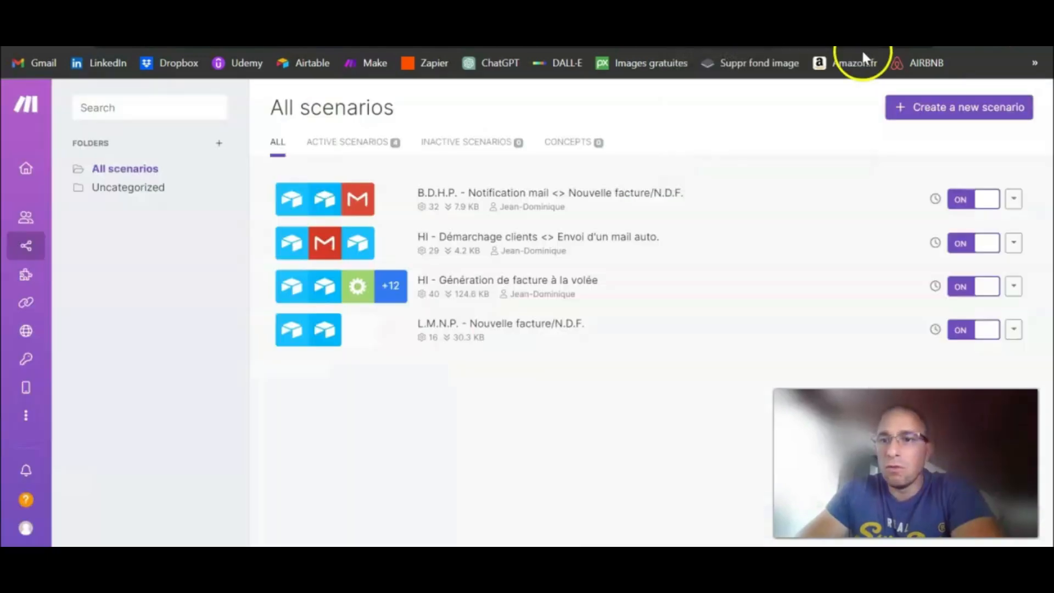
click(941, 113)
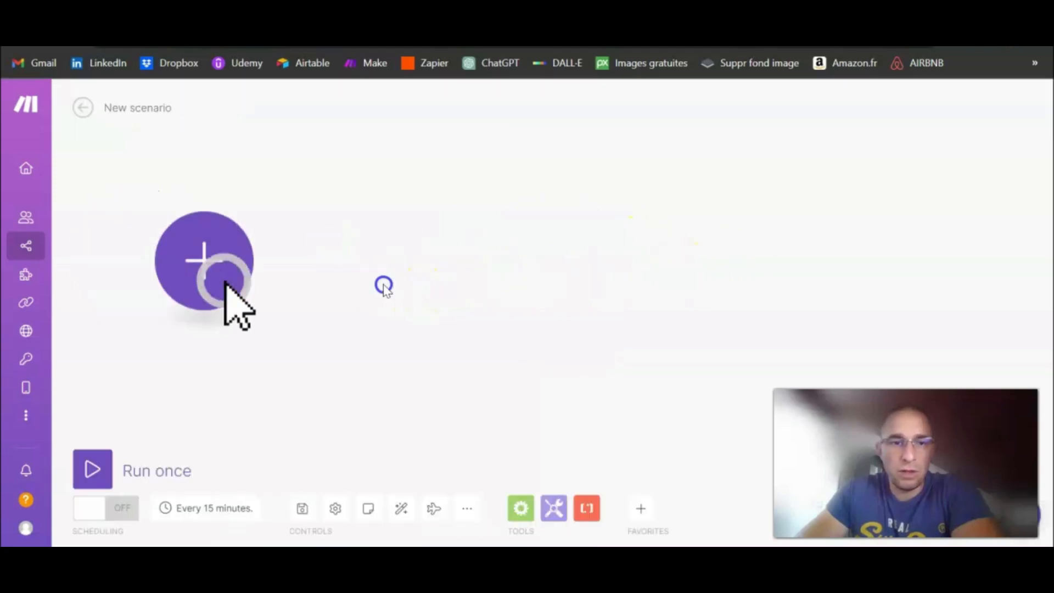
click(172, 254)
click(341, 522)
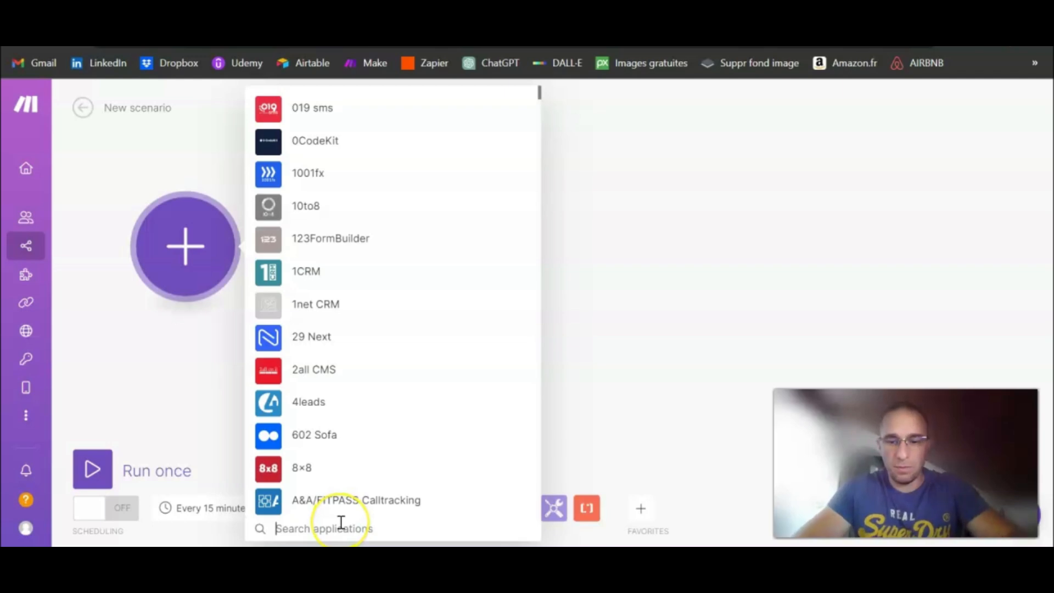
text(Mail)
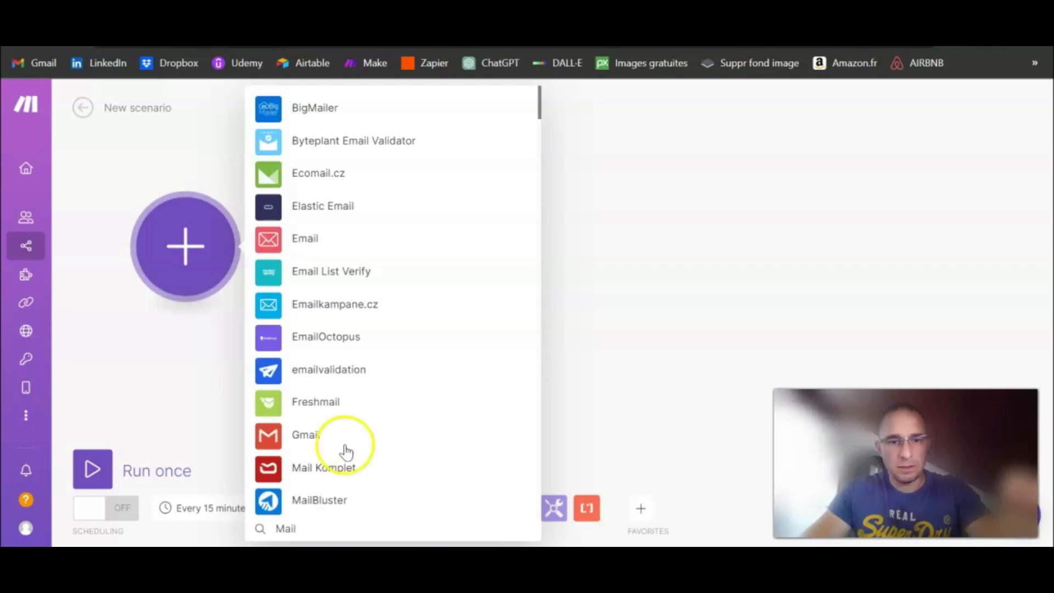
scroll(347, 487, down, 10)
click(322, 530)
key(BackSpace)
key(BackSpace)
Search the applications for "Webhooks" and add its Custom mailhook trigger as the first module.
drag(321, 529, 266, 527)
text(W)
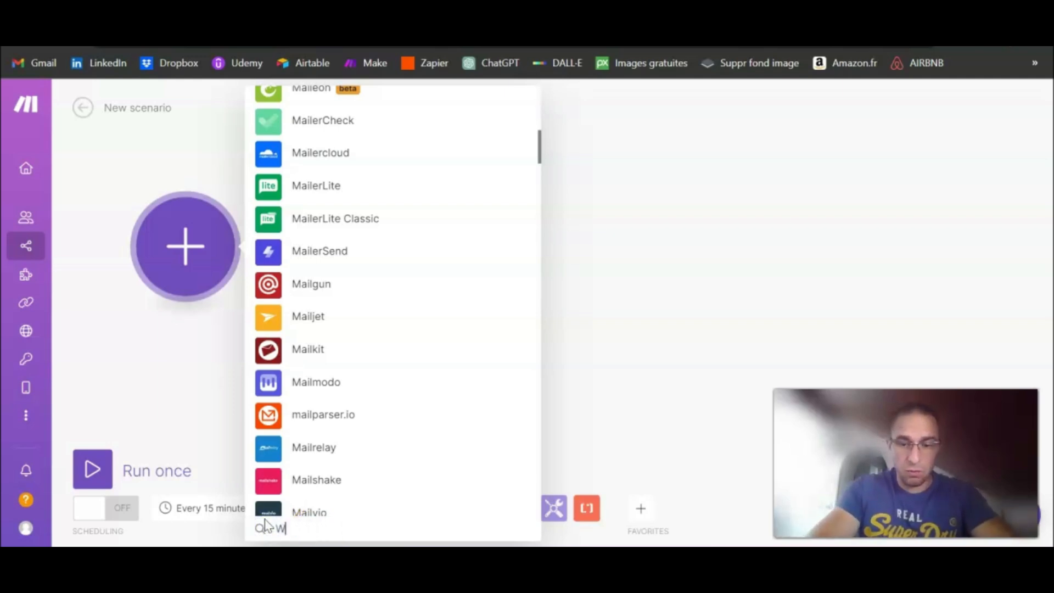
text(ebhooks)
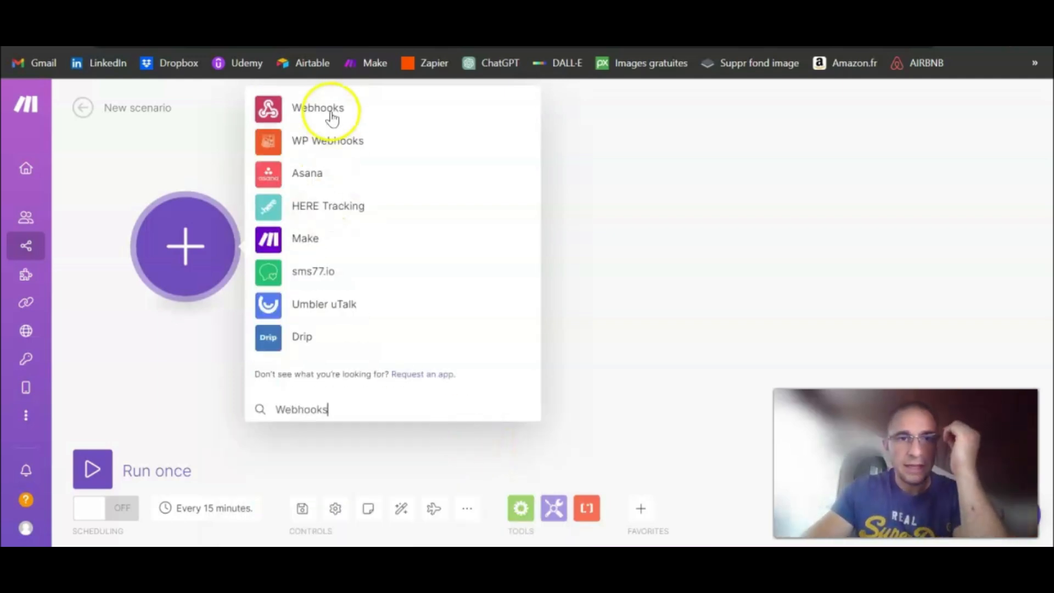
click(321, 115)
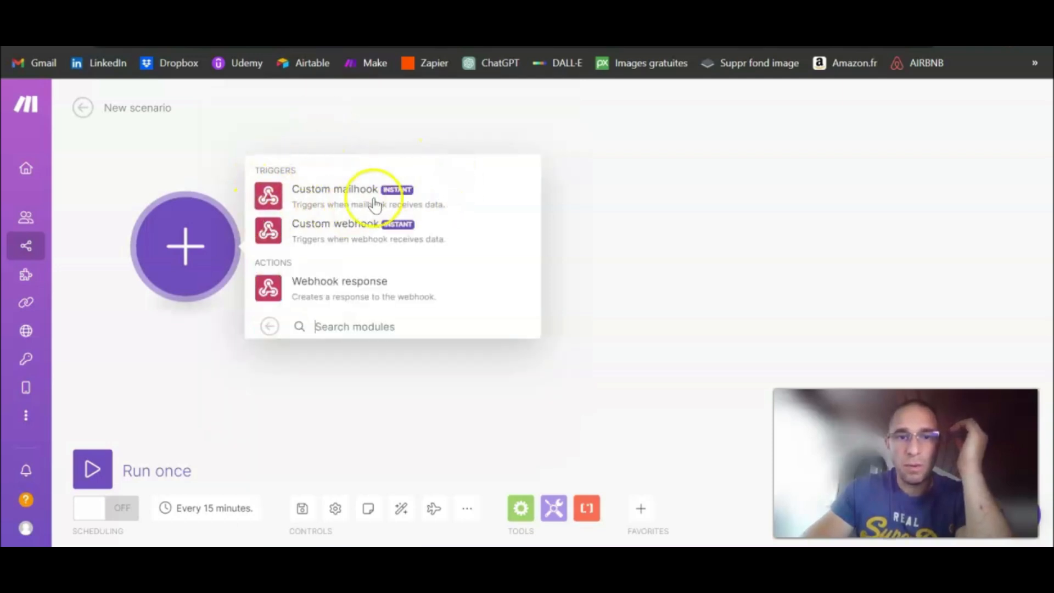
click(340, 196)
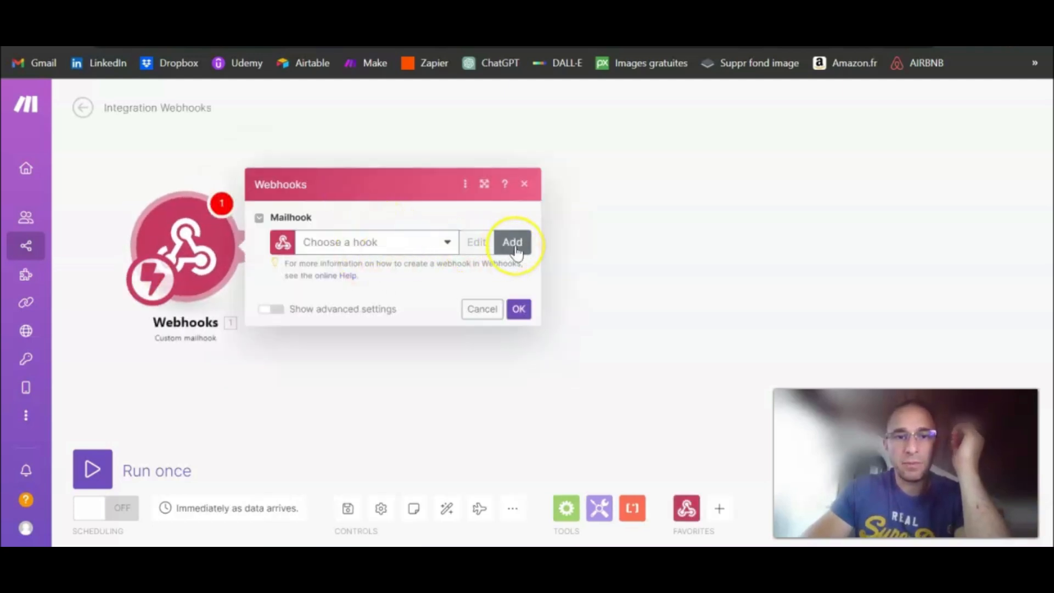
Create a webhook named "Mon Mailhook" for the trigger, copy its address and confirm the module settings.
click(513, 243)
drag(732, 237, 551, 242)
text(M)
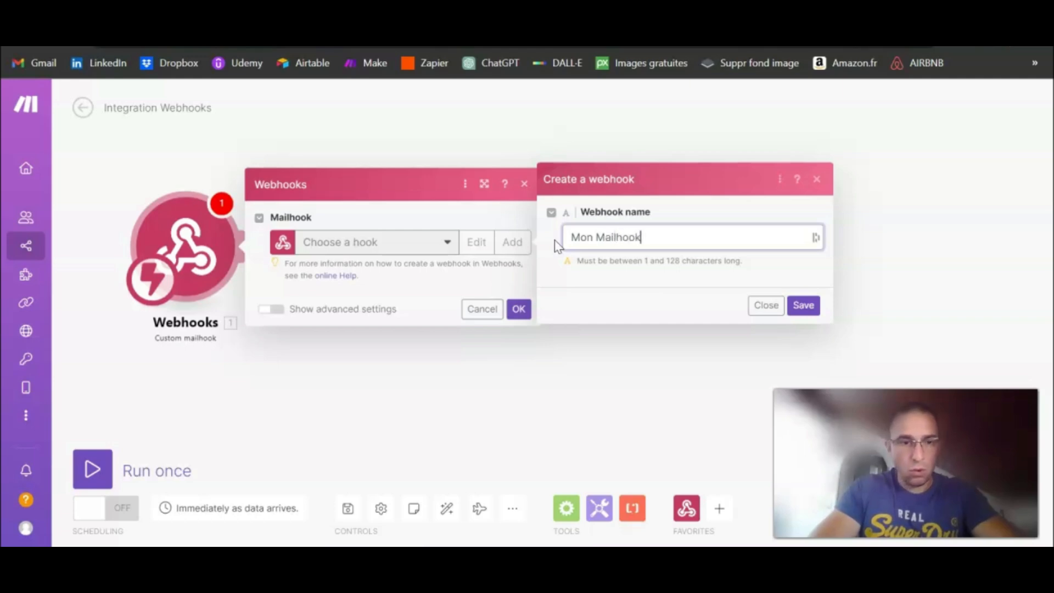
text(on Mailhook)
click(803, 303)
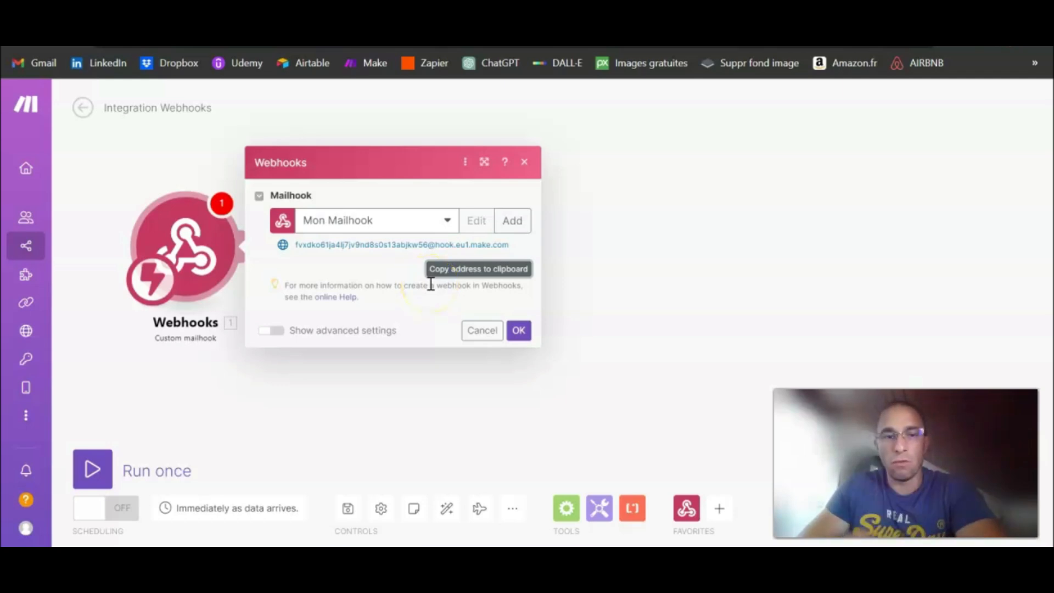
click(519, 331)
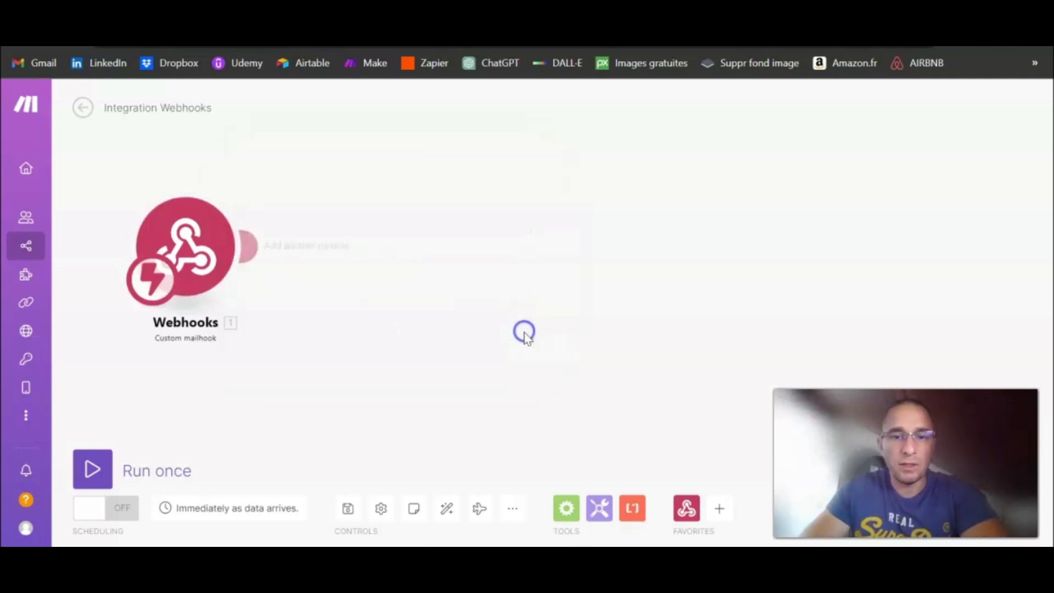
Switch to Gmail and compose a new message to the copied mailhook address with the subject "Test".
click(82, 40)
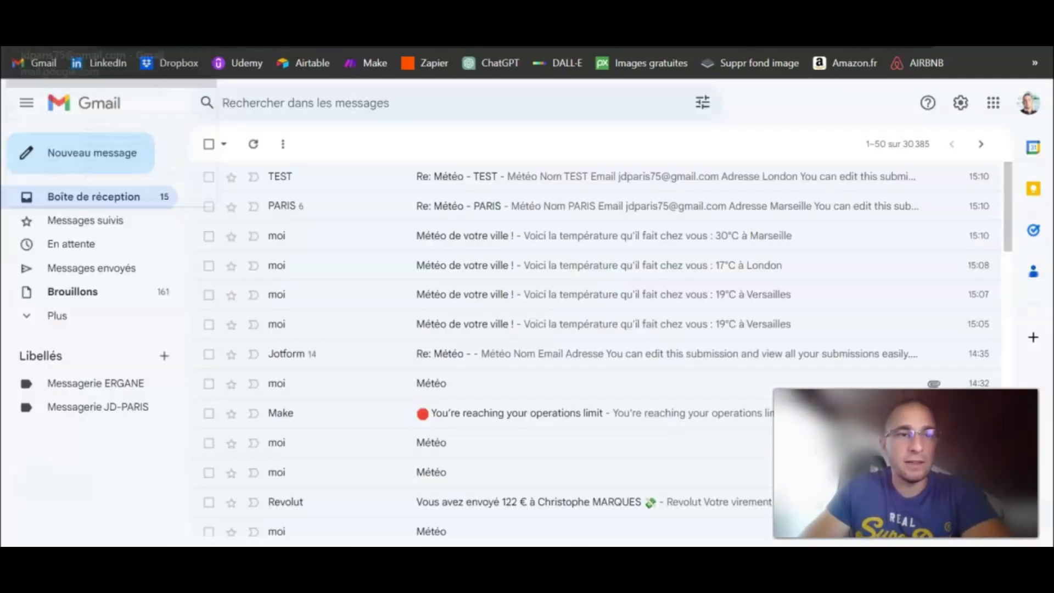
click(97, 163)
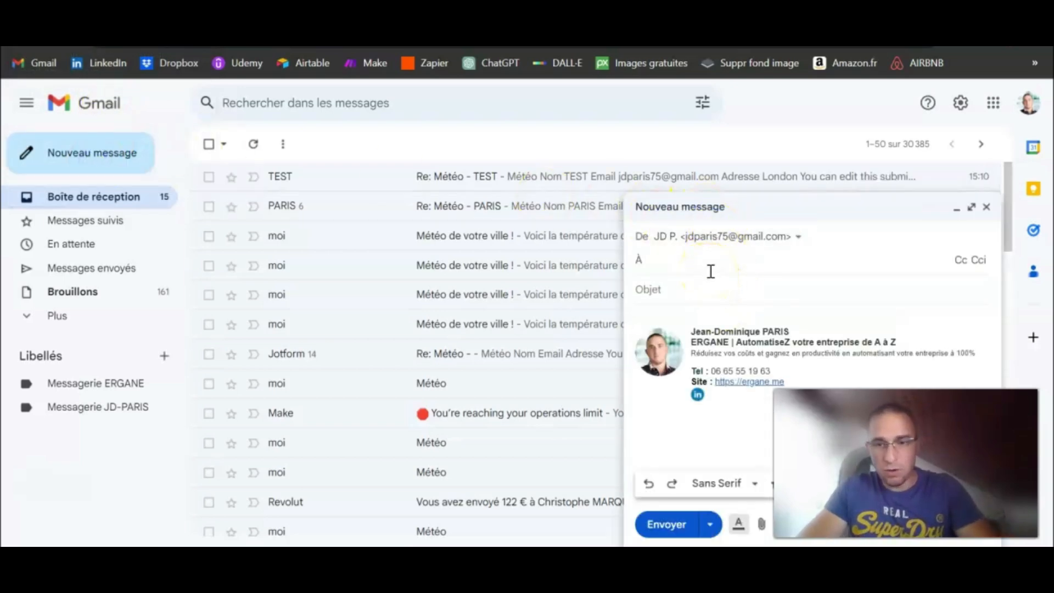
click(711, 272)
key(ctrl+v)
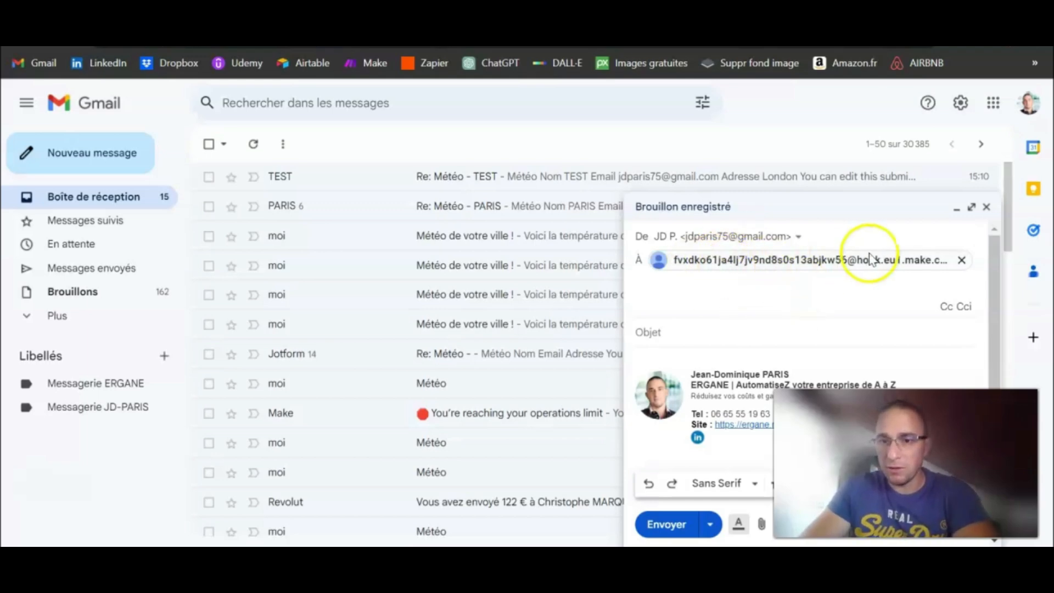
click(734, 327)
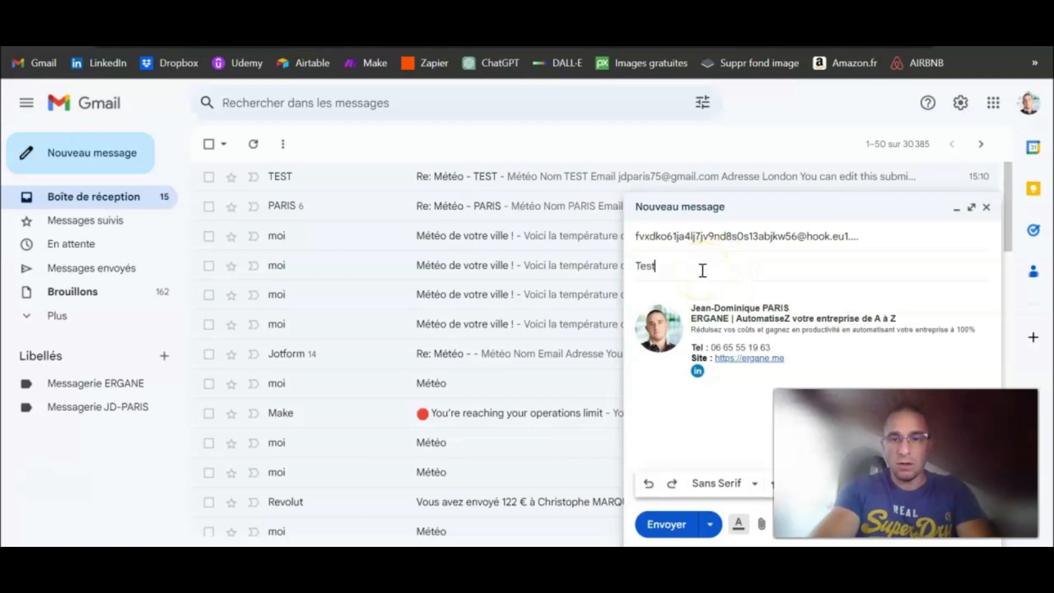
key(Tab)
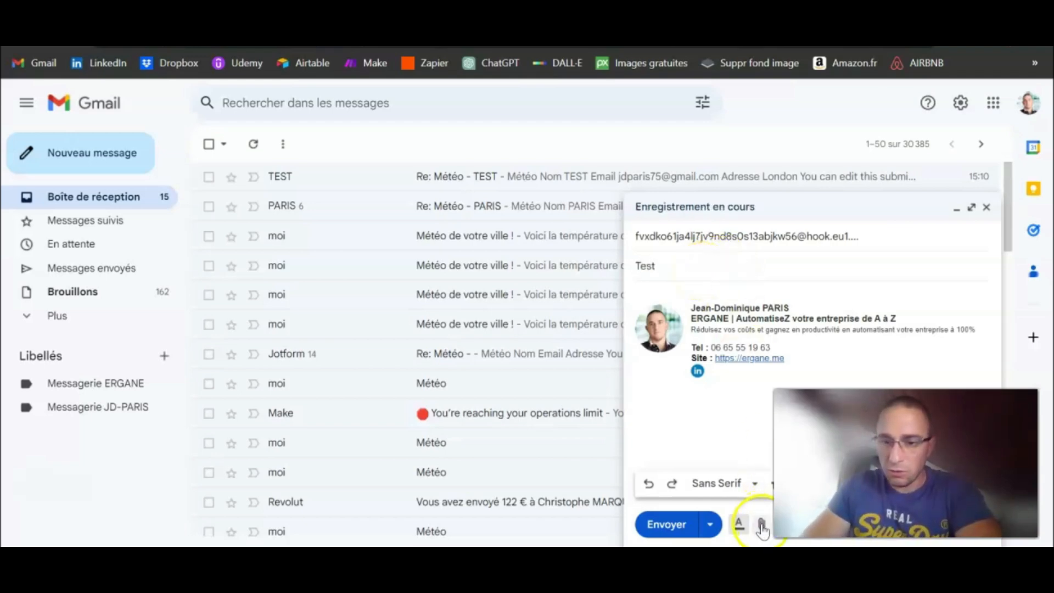
click(762, 524)
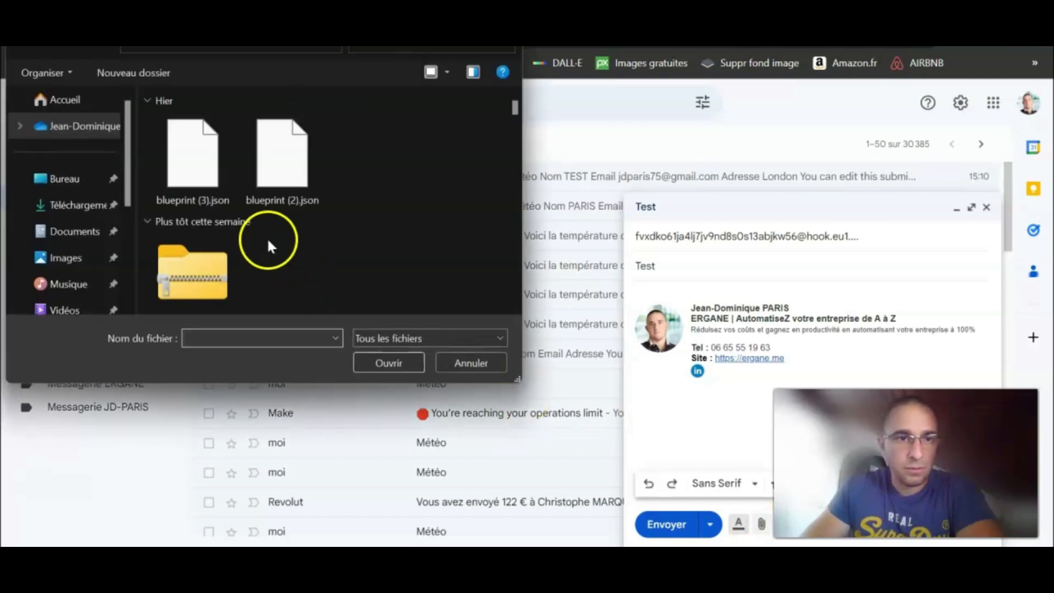
click(76, 205)
scroll(275, 172, down, 3)
double_click(372, 231)
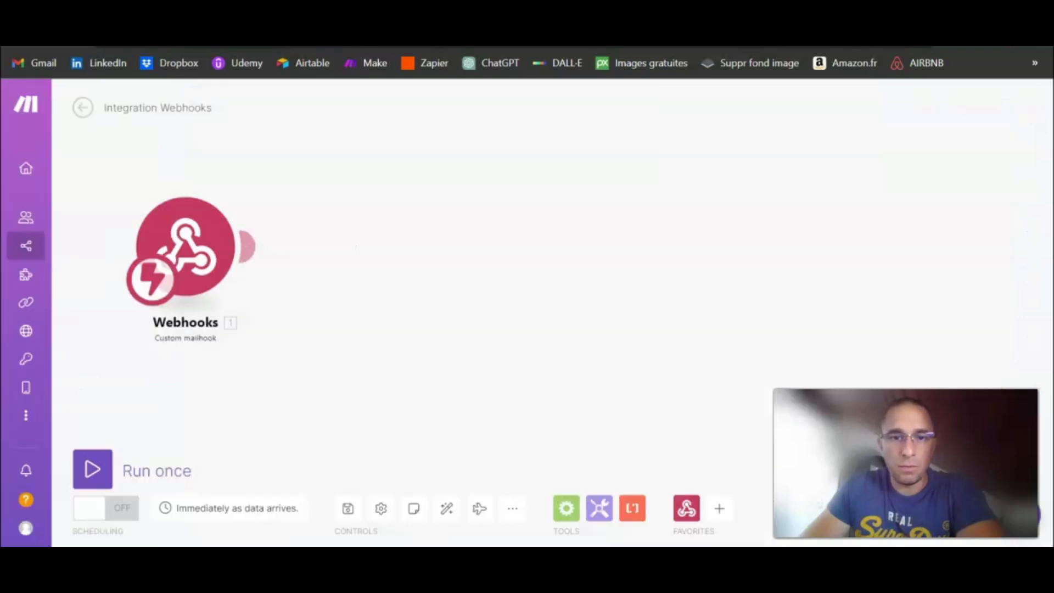
Run the mailhook scenario once in Make so that it waits for an incoming email.
click(93, 468)
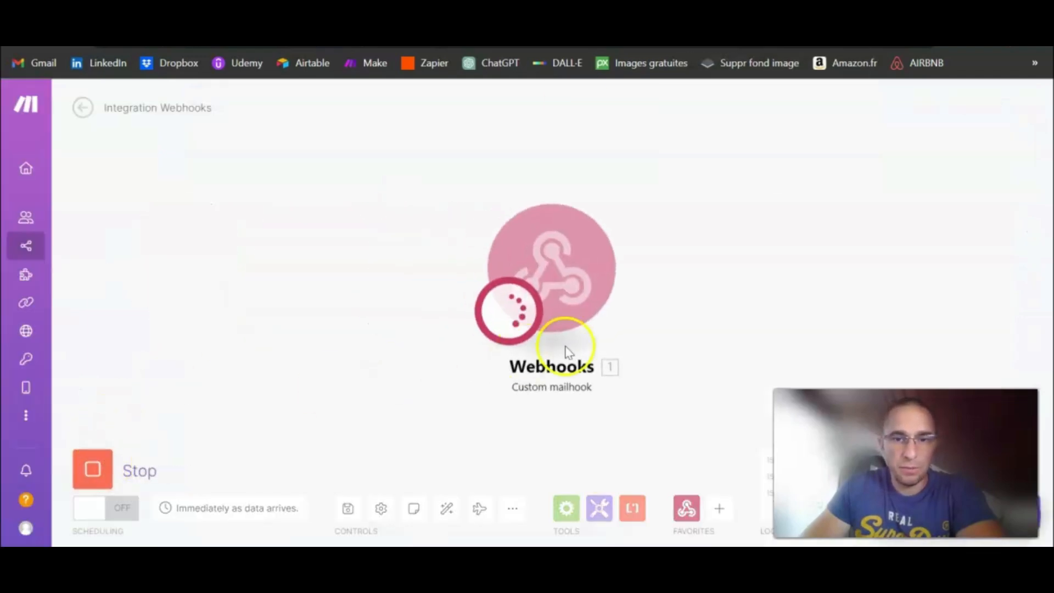
drag(662, 257, 507, 258)
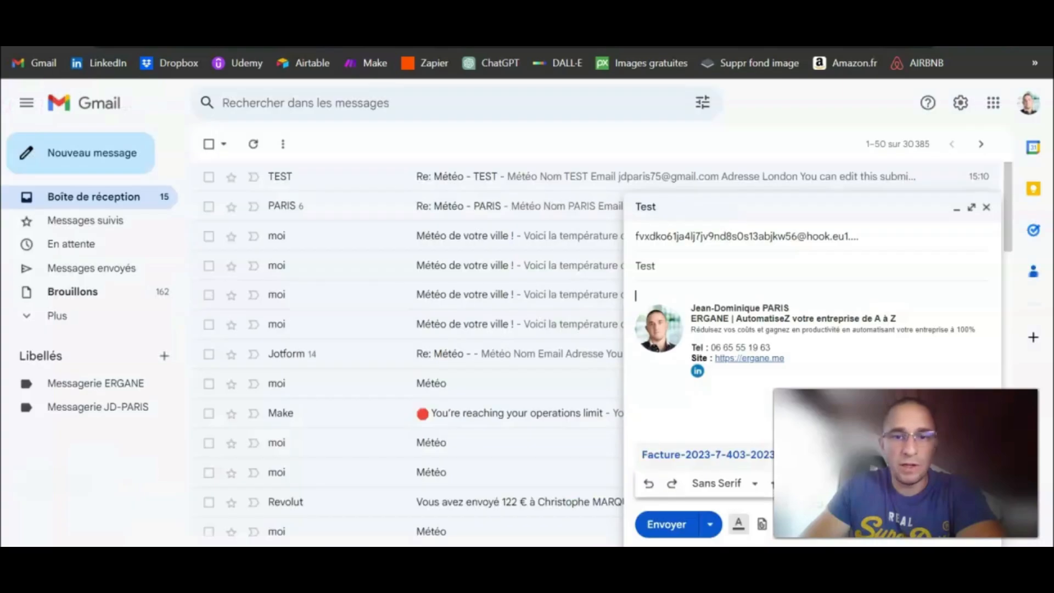
Place the Make and Gmail windows side by side and send the test email to the mailhook.
click(672, 524)
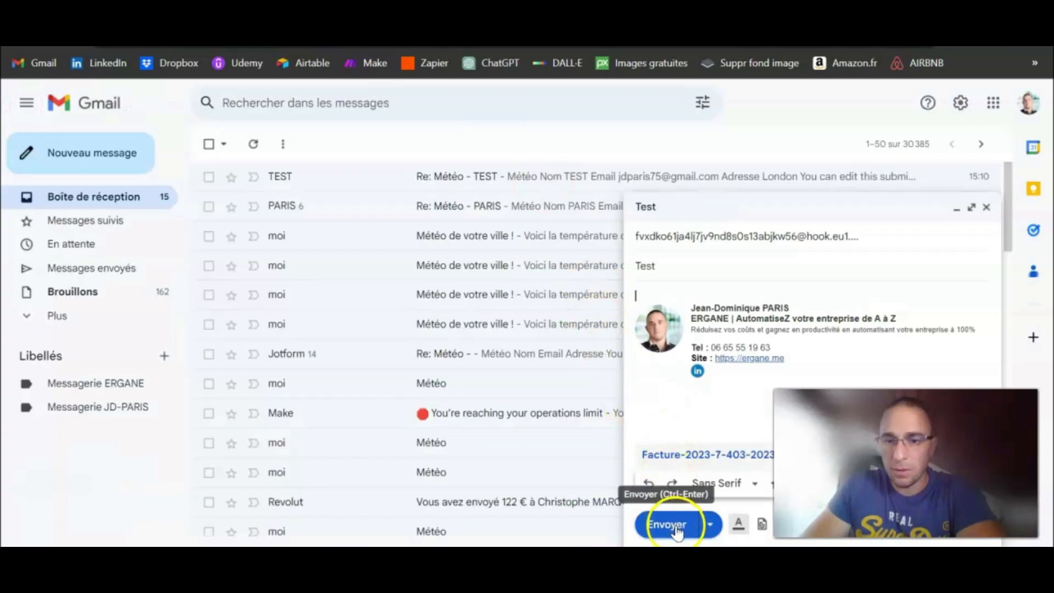
drag(700, 8, 1052, 173)
click(200, 183)
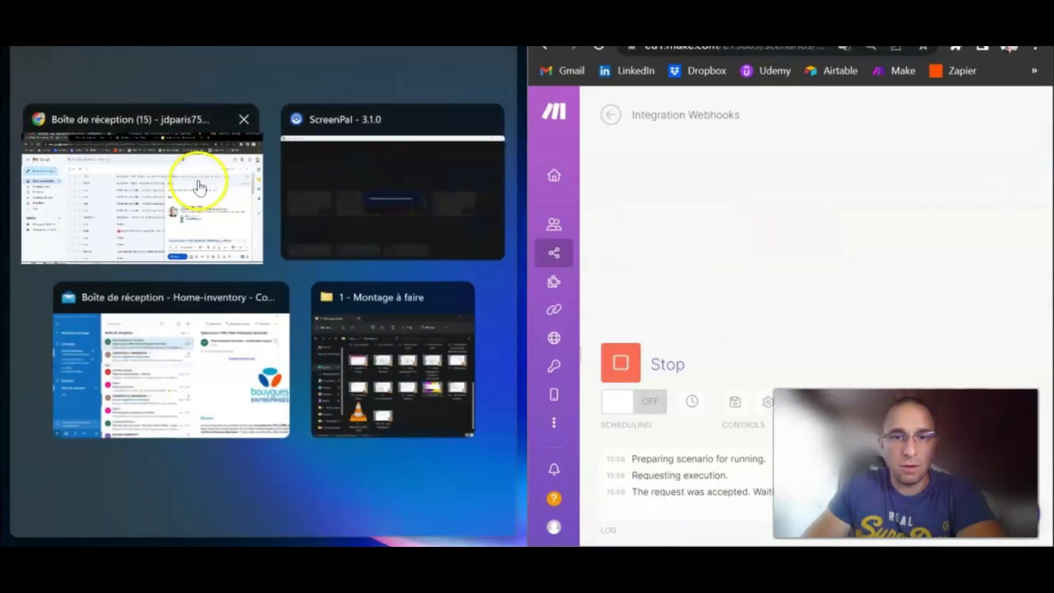
click(146, 526)
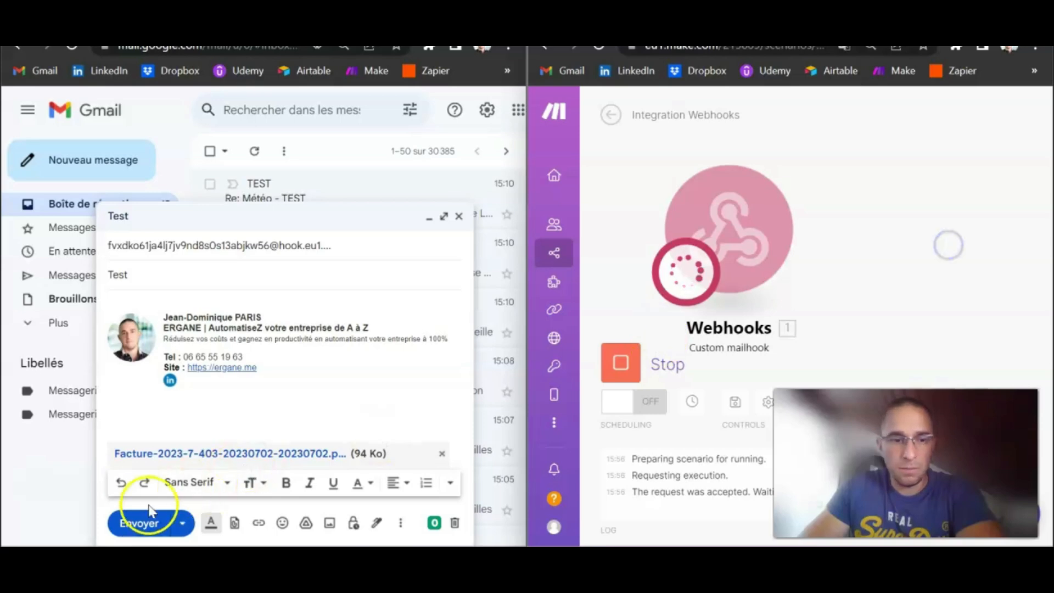
click(149, 516)
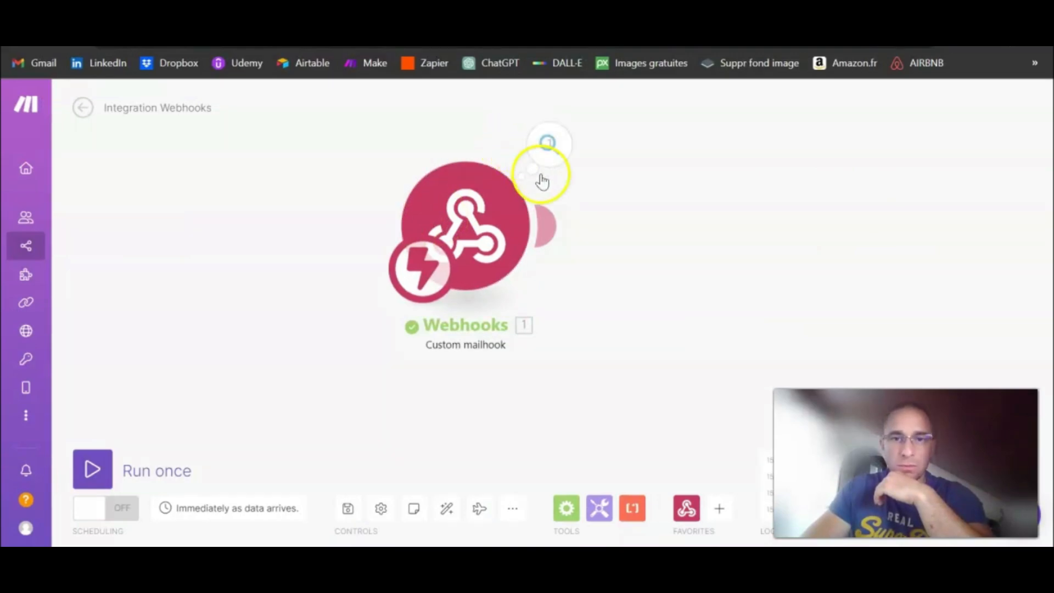
Open the mailhook's output bundle and examine the received email's text and its attachment details.
drag(542, 179, 311, 181)
click(310, 182)
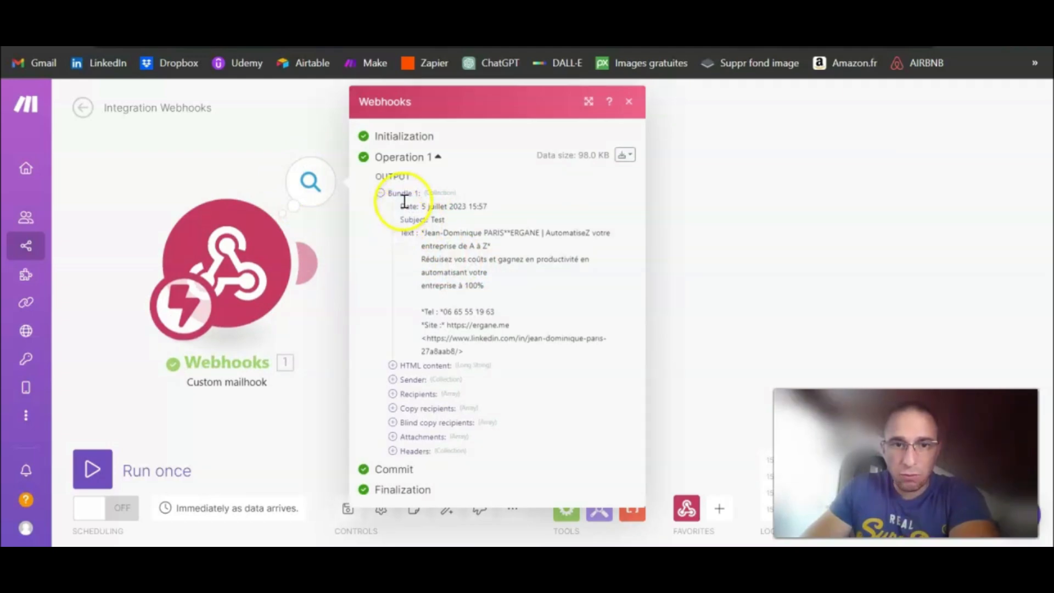
drag(402, 219, 571, 285)
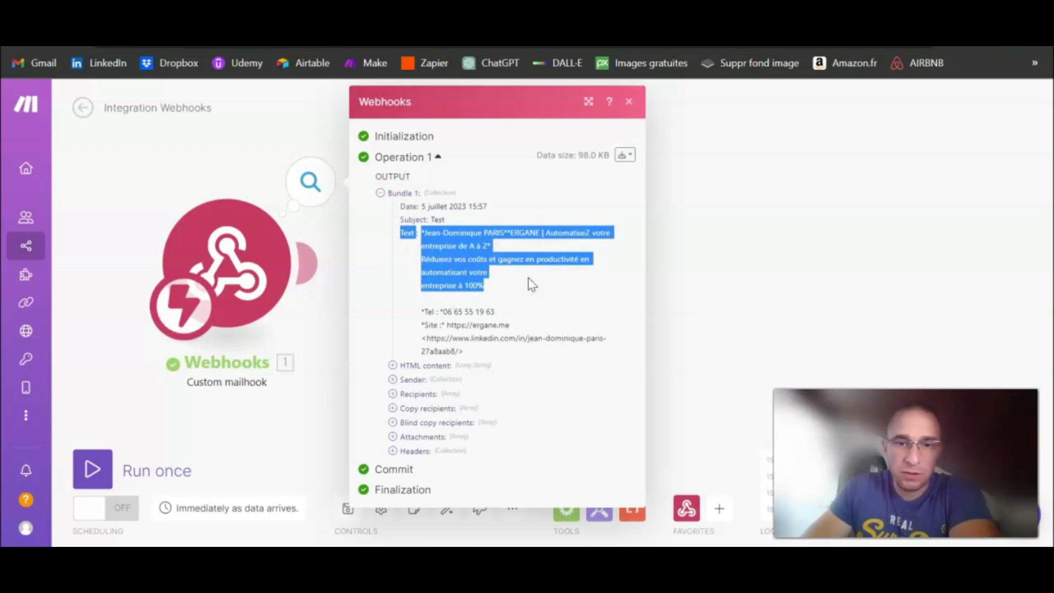
click(486, 354)
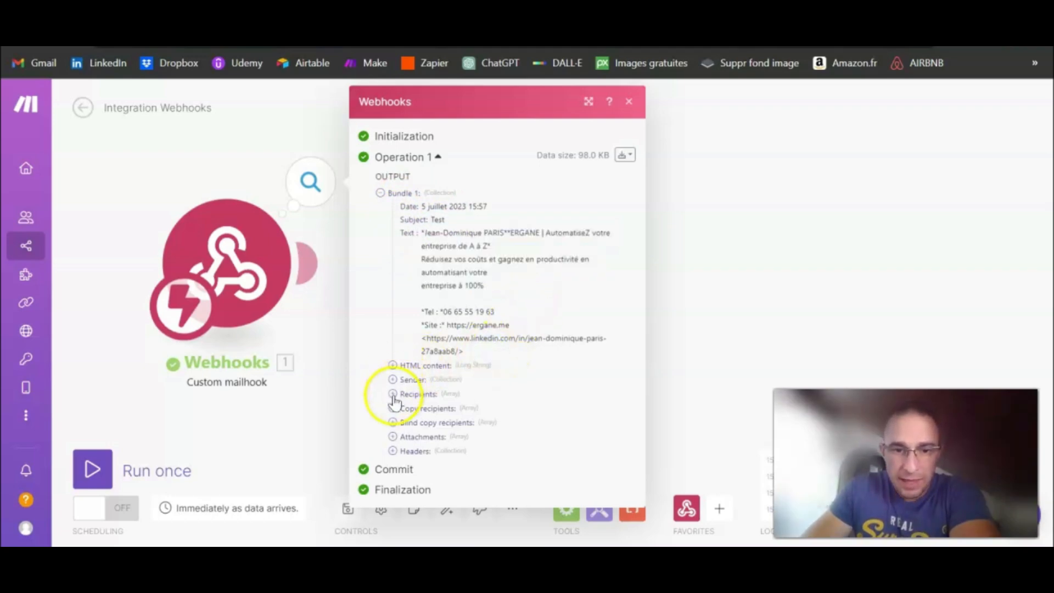
click(393, 437)
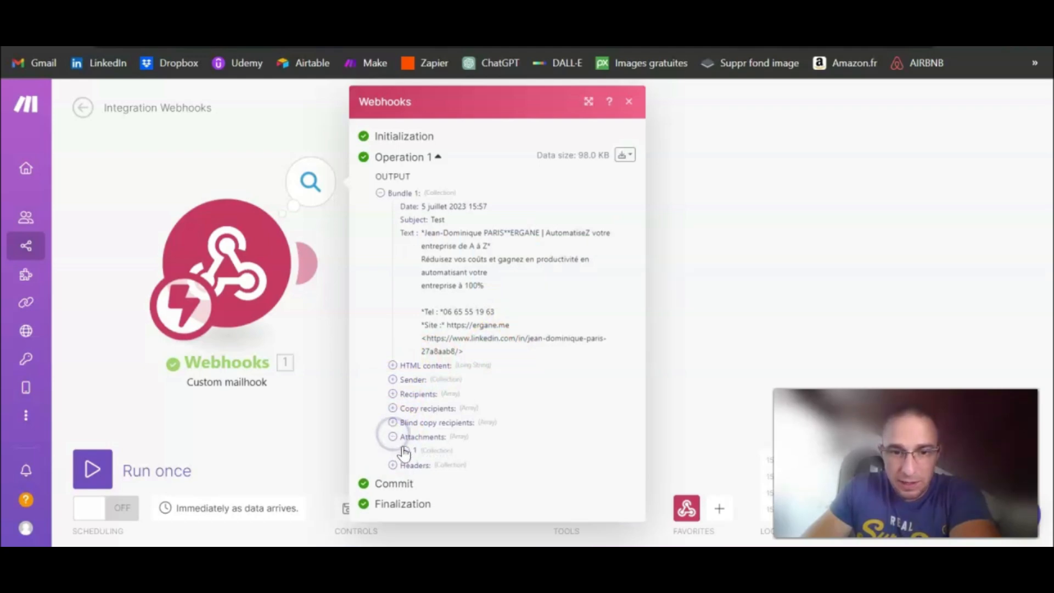
click(405, 450)
scroll(516, 456, down, 1)
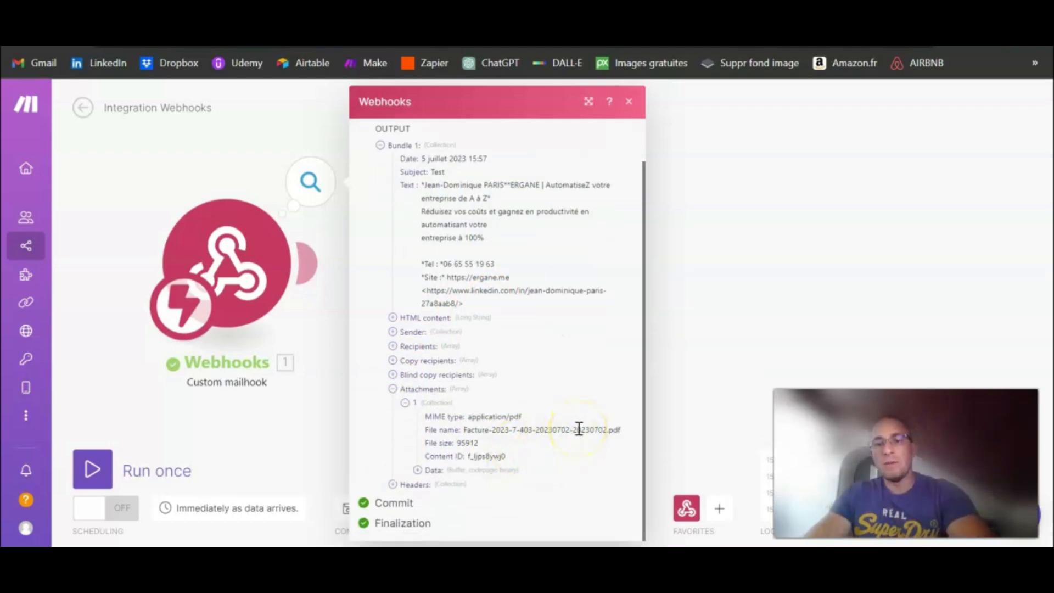
Reopen the Custom mailhook settings to review the generic email address, and close them.
click(233, 247)
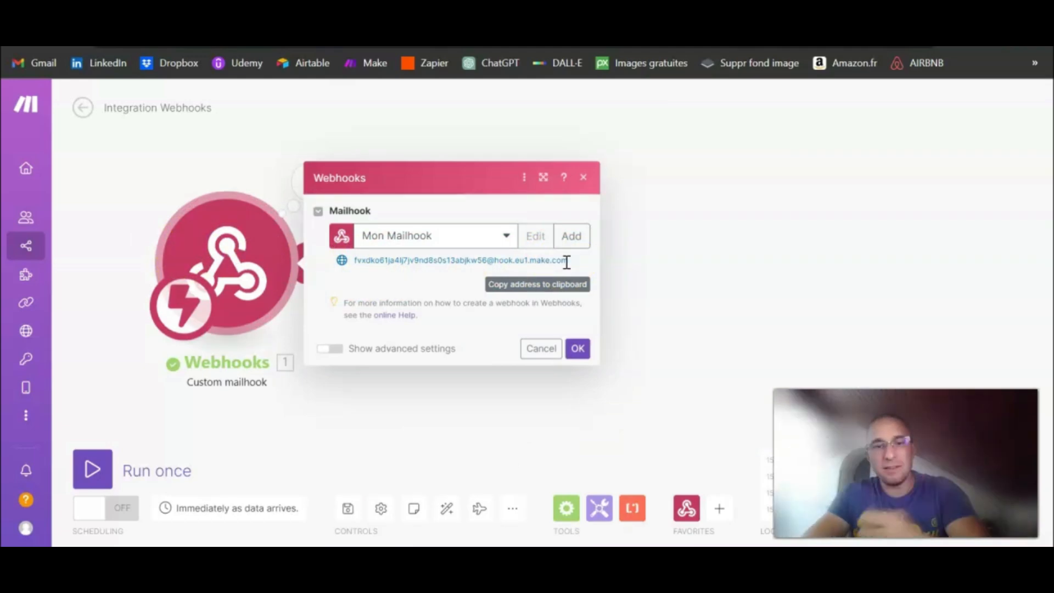
click(581, 355)
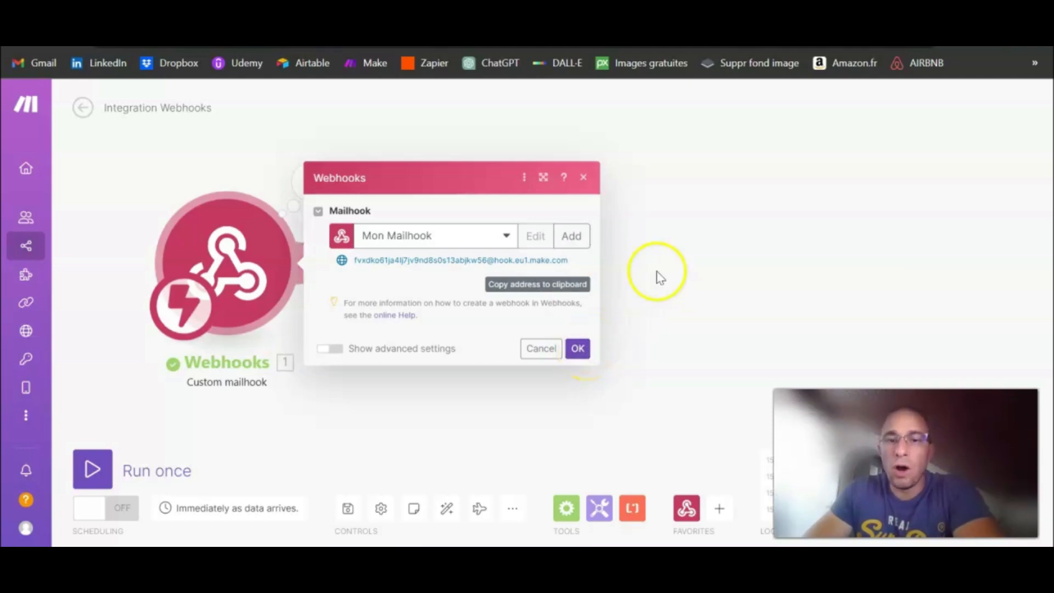
drag(690, 266, 657, 261)
click(546, 345)
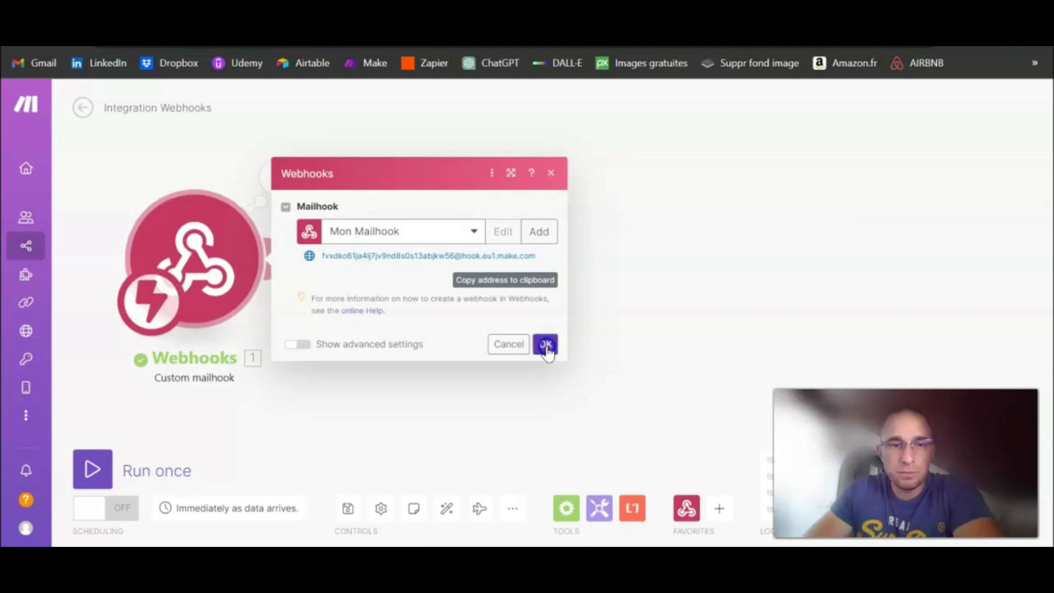
Add an Airtable Create a Record module after the Custom mailhook module.
click(284, 259)
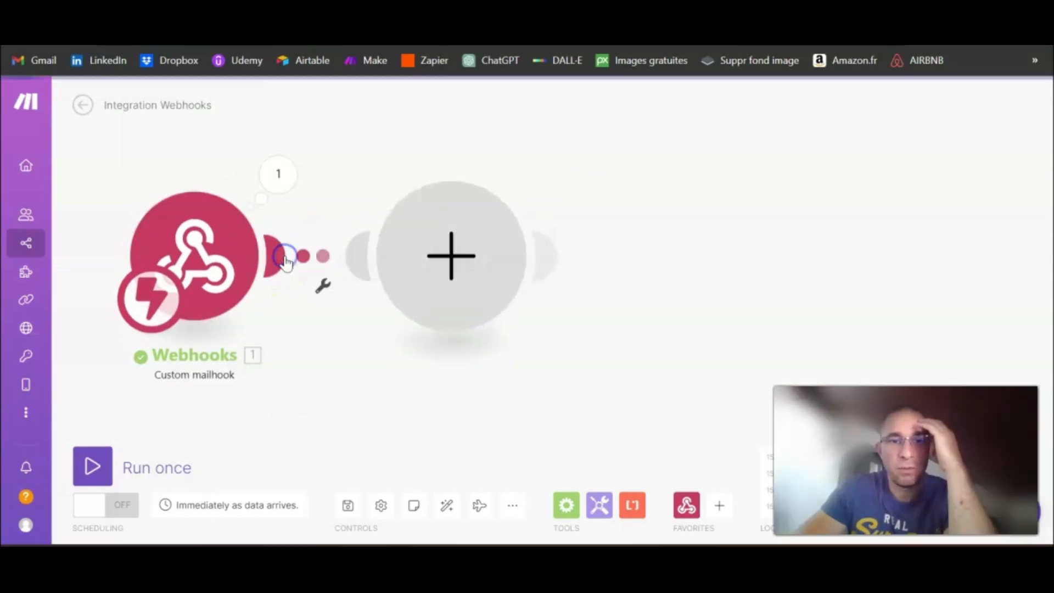
click(576, 297)
text(A)
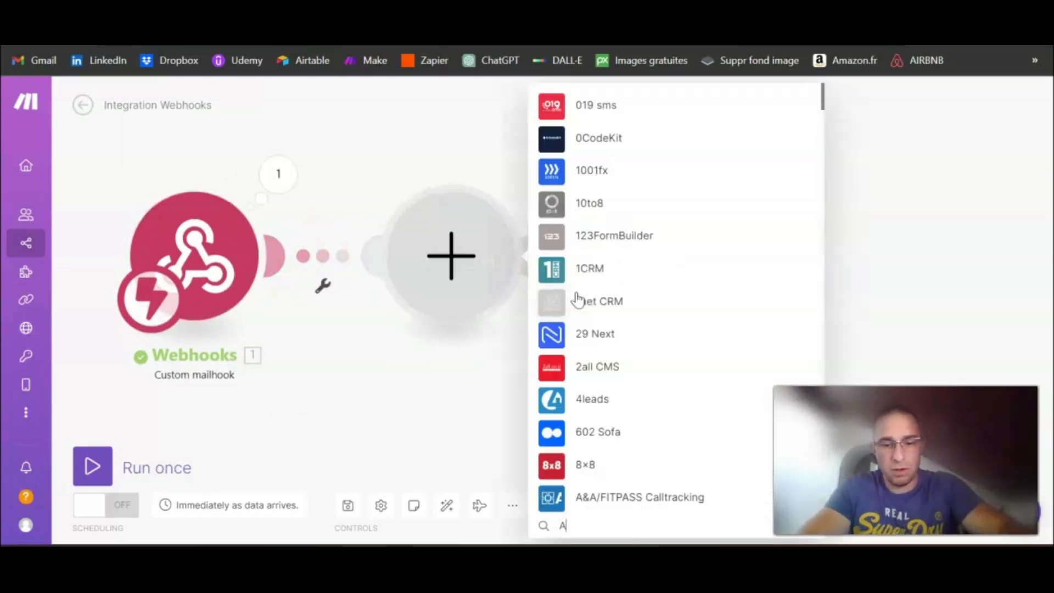
text(irtable)
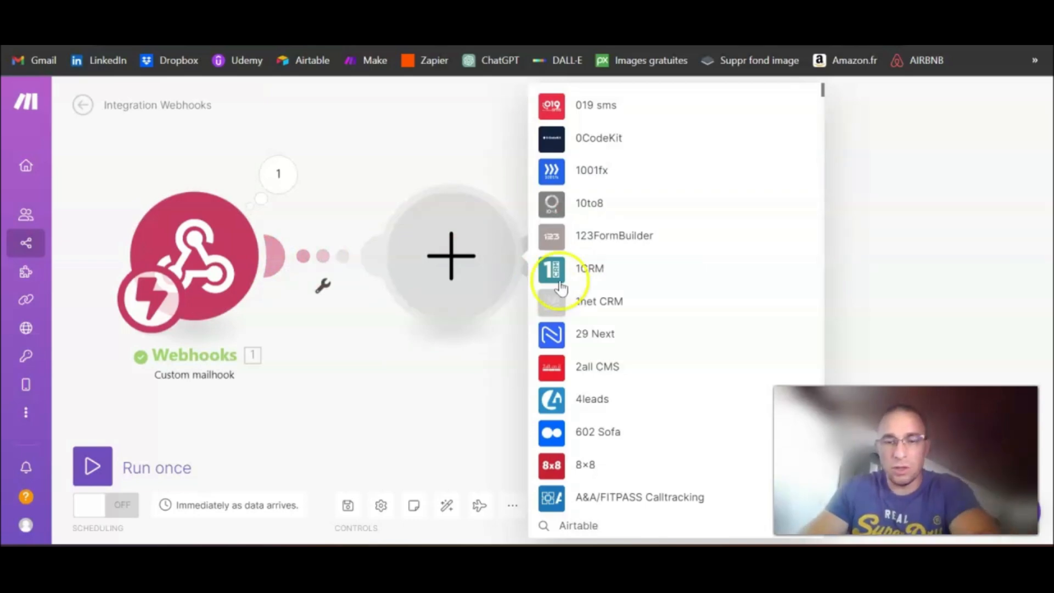
click(613, 237)
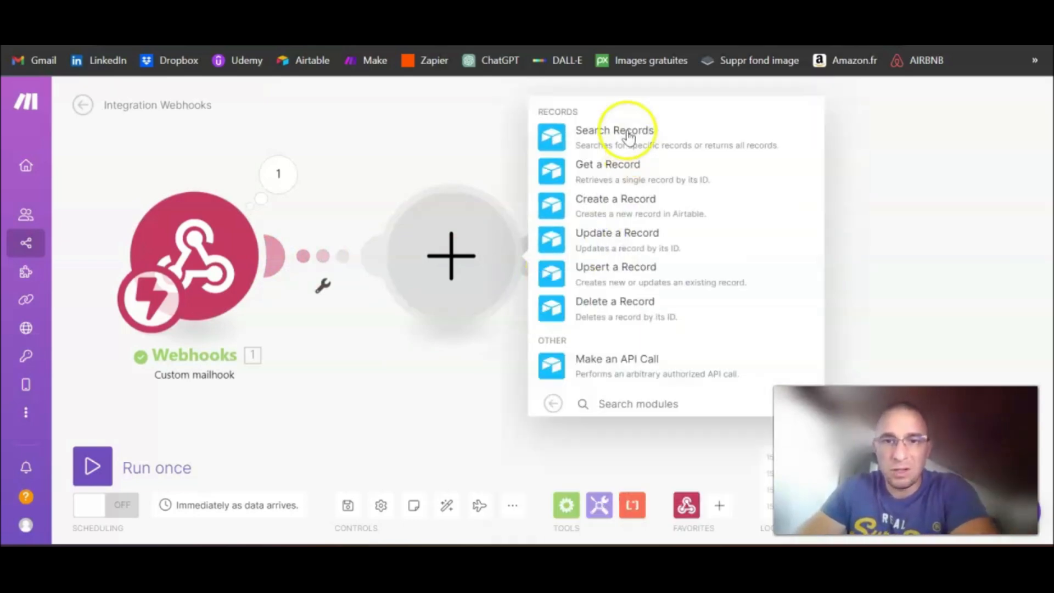
click(616, 205)
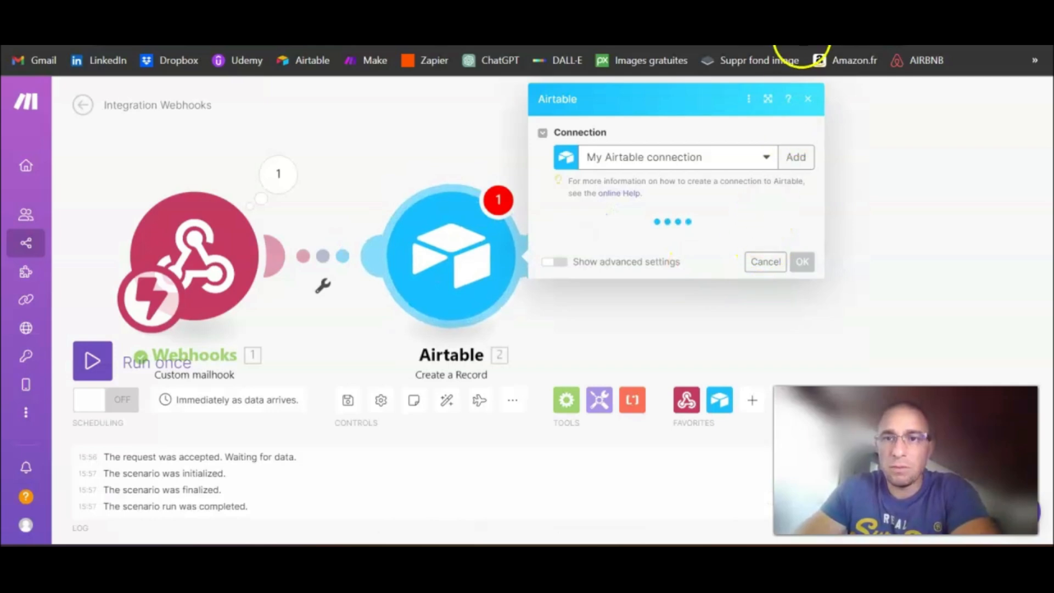
Switch to Airtable and delete the Ville and Temps fields from the Form table.
key(ctrl+Tab)
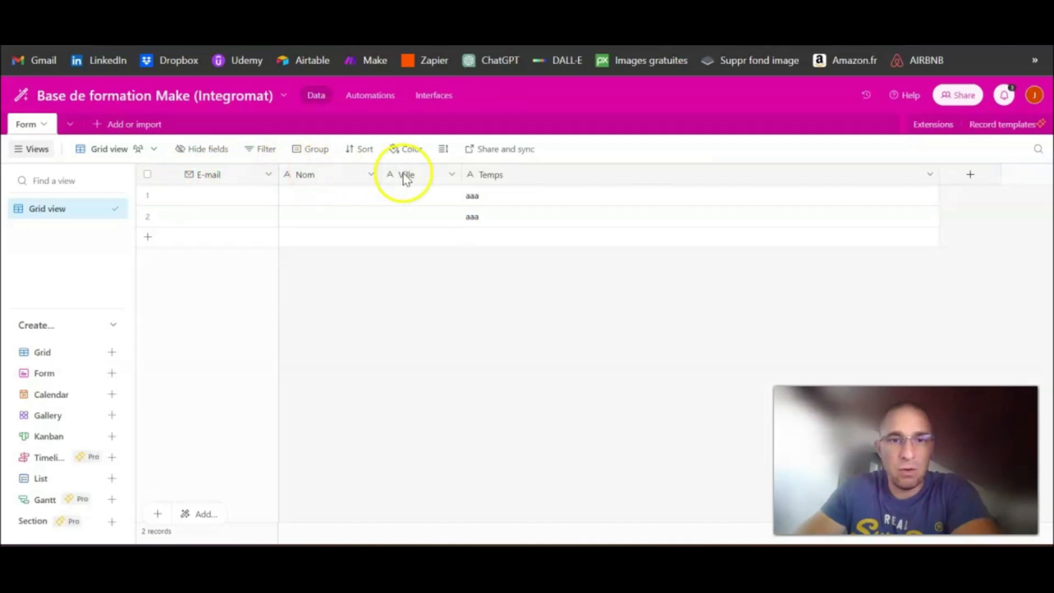
right_click(430, 174)
scroll(451, 527, down, 1)
click(469, 519)
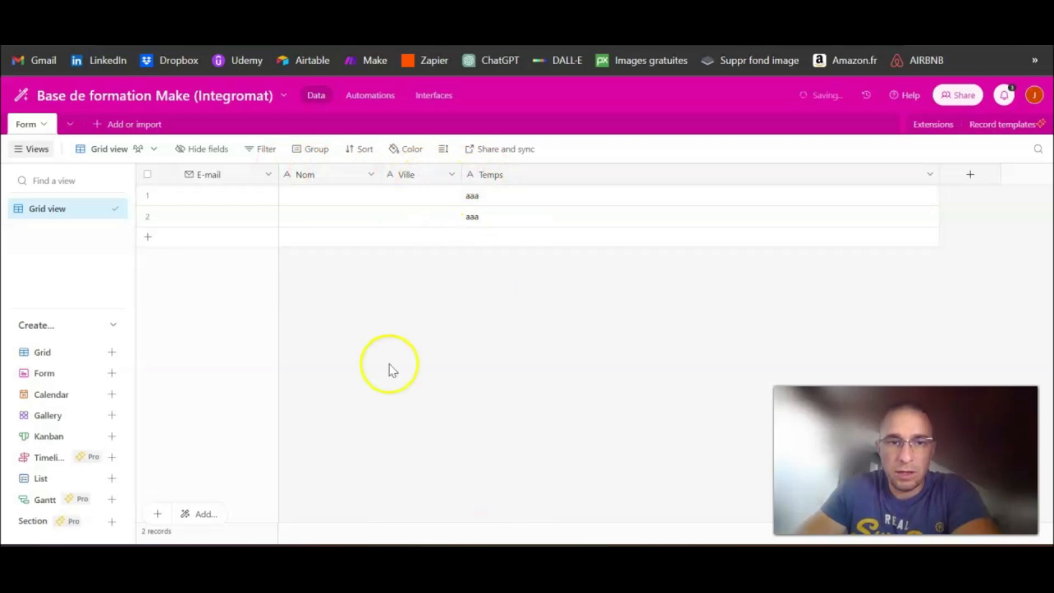
click(492, 177)
right_click(492, 176)
click(479, 176)
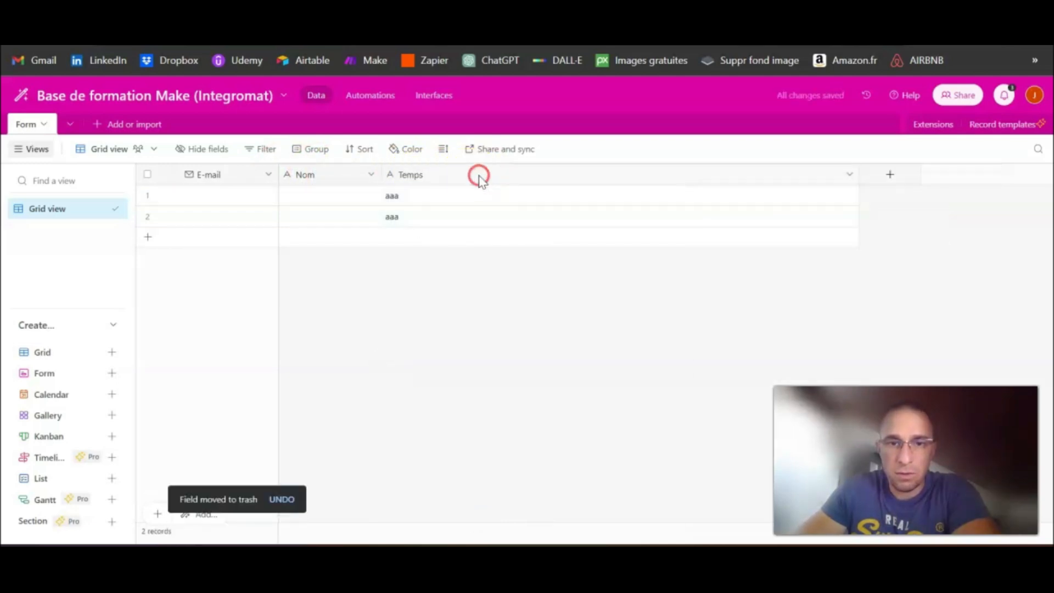
right_click(401, 175)
scroll(745, 522, down, 1)
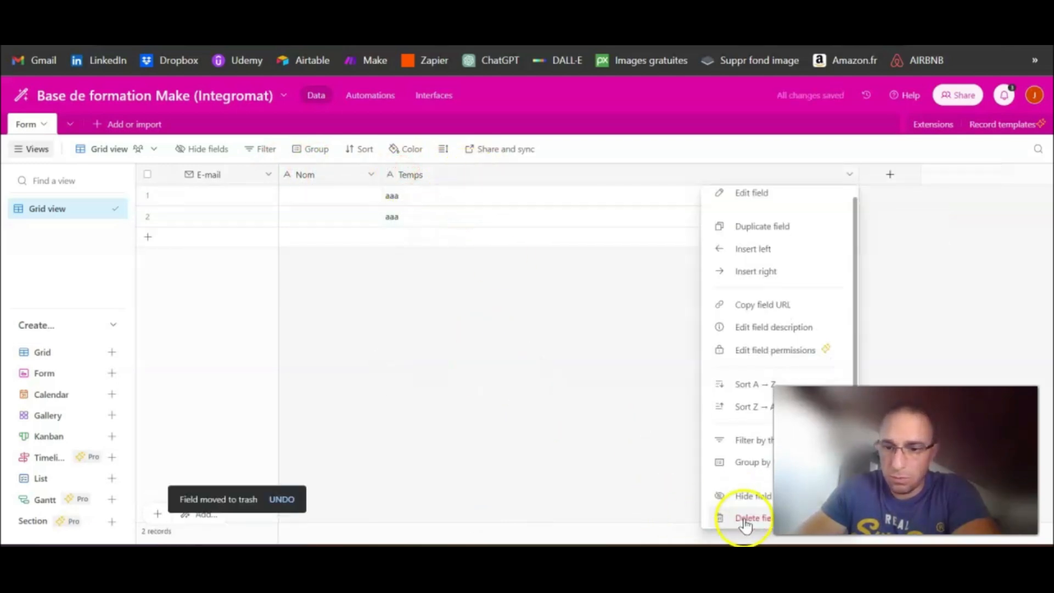
click(747, 521)
Add a single line text field named Sujet after the Nom field.
click(411, 174)
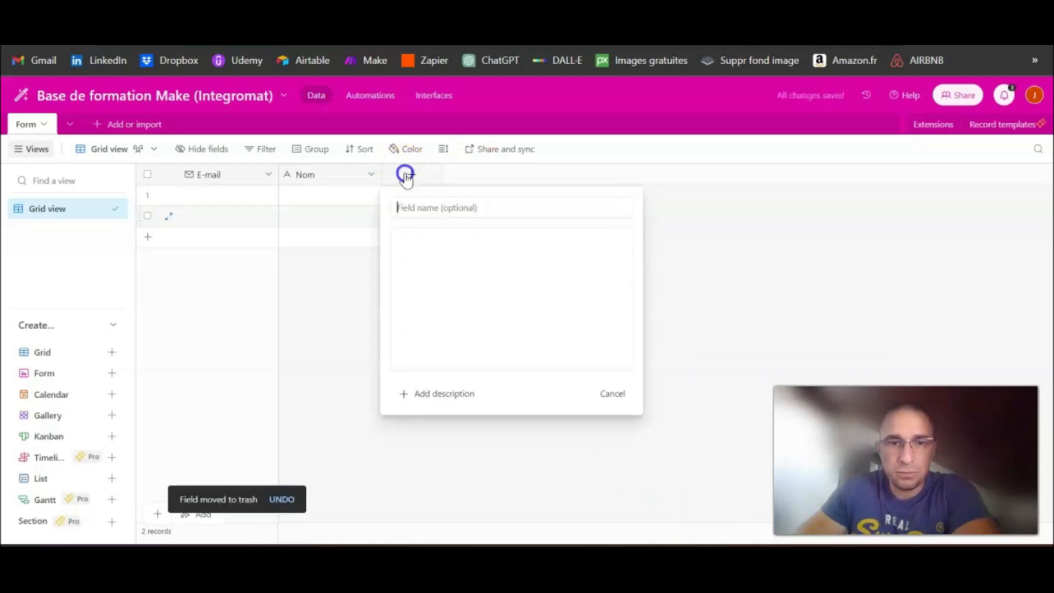
text(Contenu)
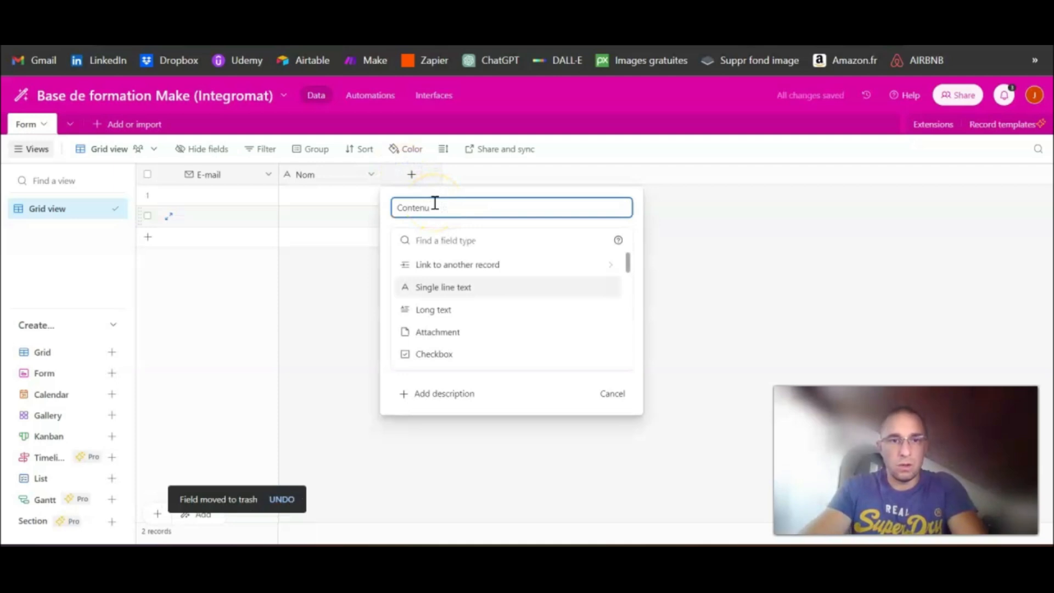
drag(434, 206, 383, 207)
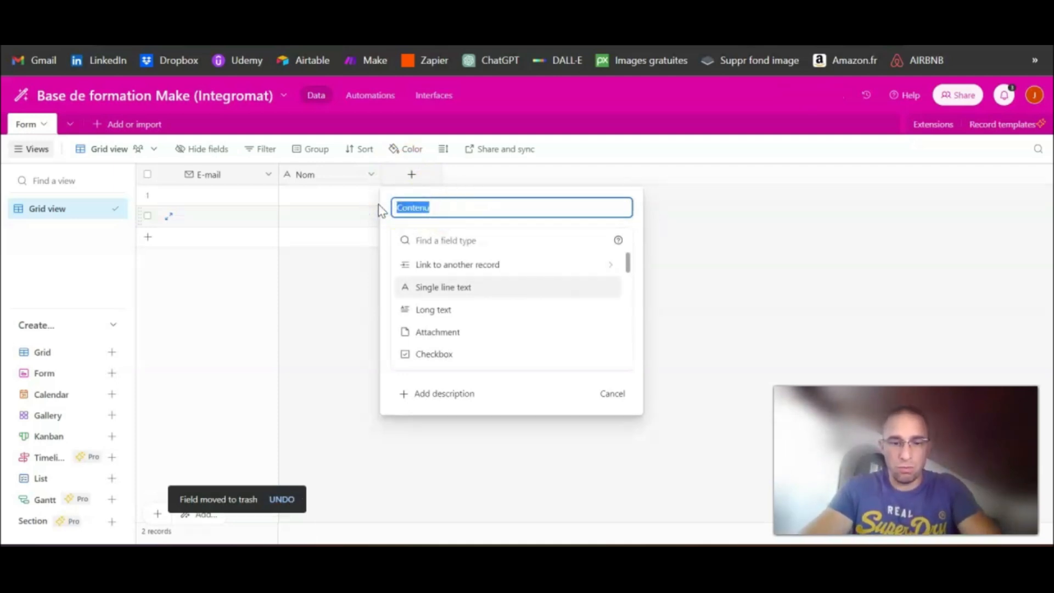
text(Sujet)
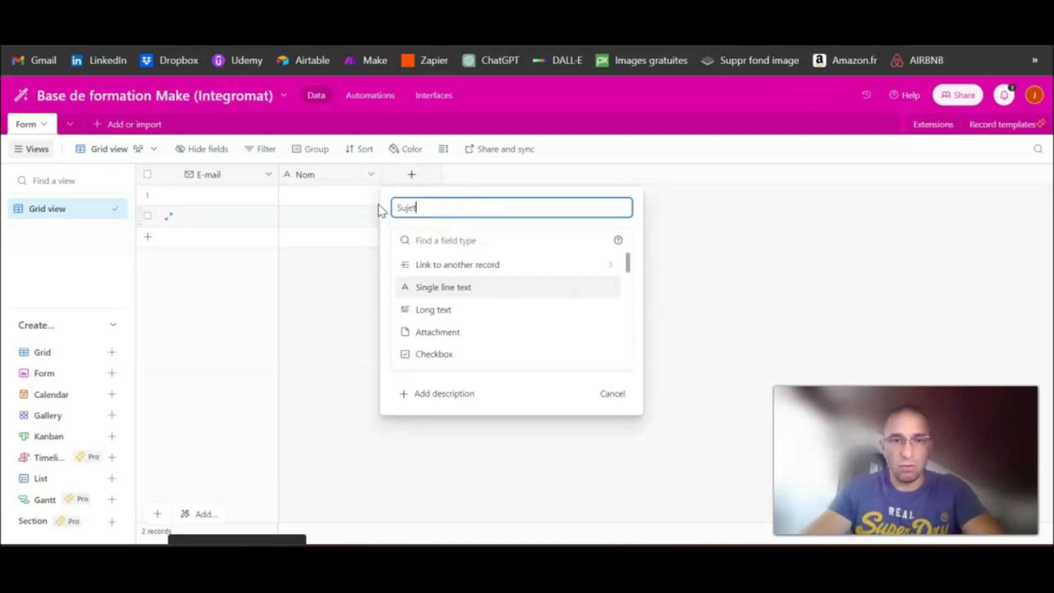
click(446, 289)
click(587, 336)
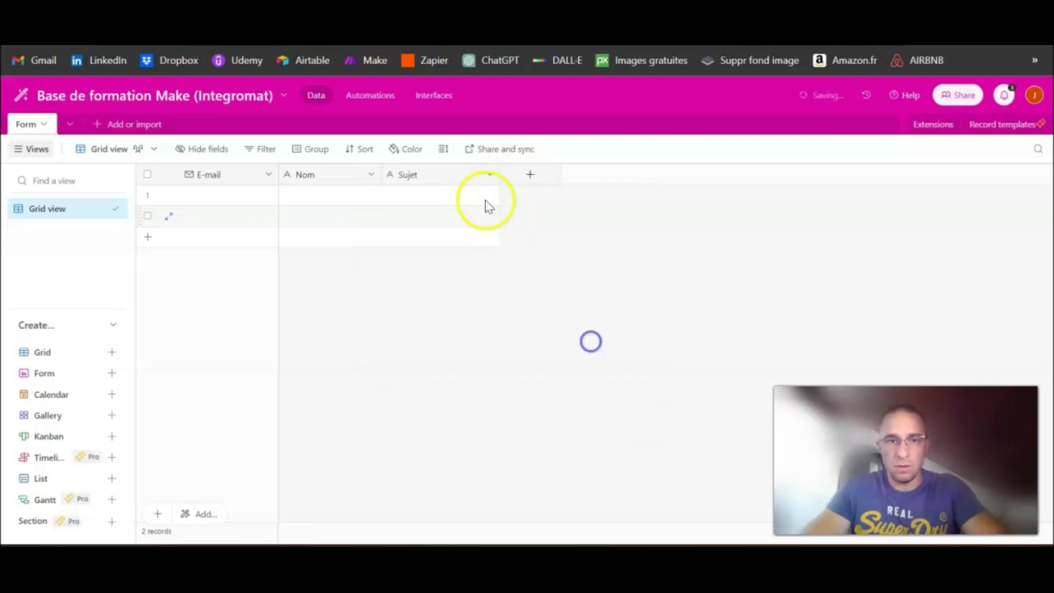
Add a single line text field named Message and an attachment field named Pièce jointe to the table.
click(530, 176)
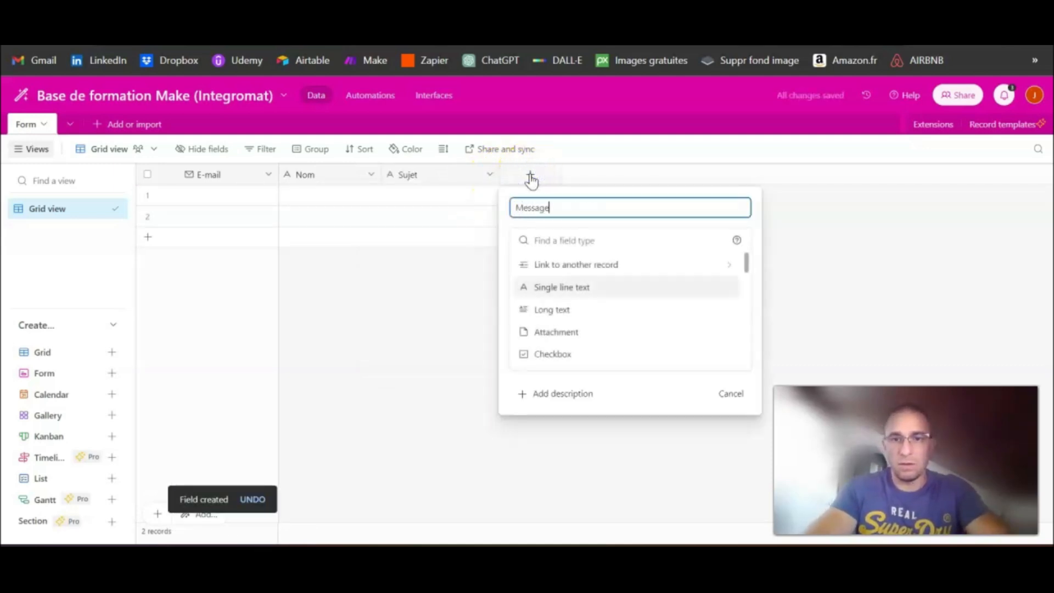
click(617, 286)
click(721, 338)
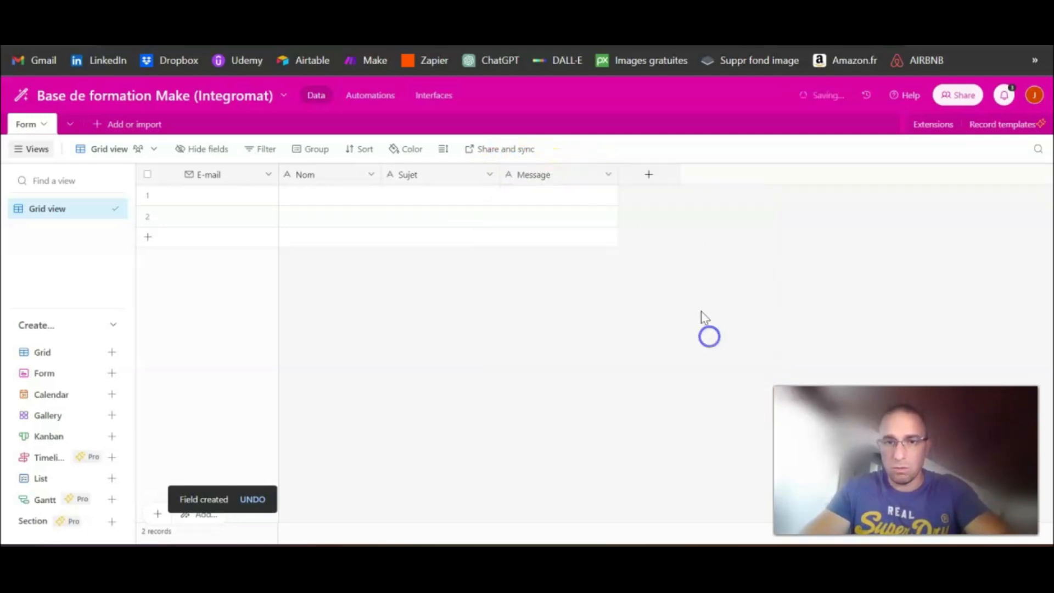
click(667, 176)
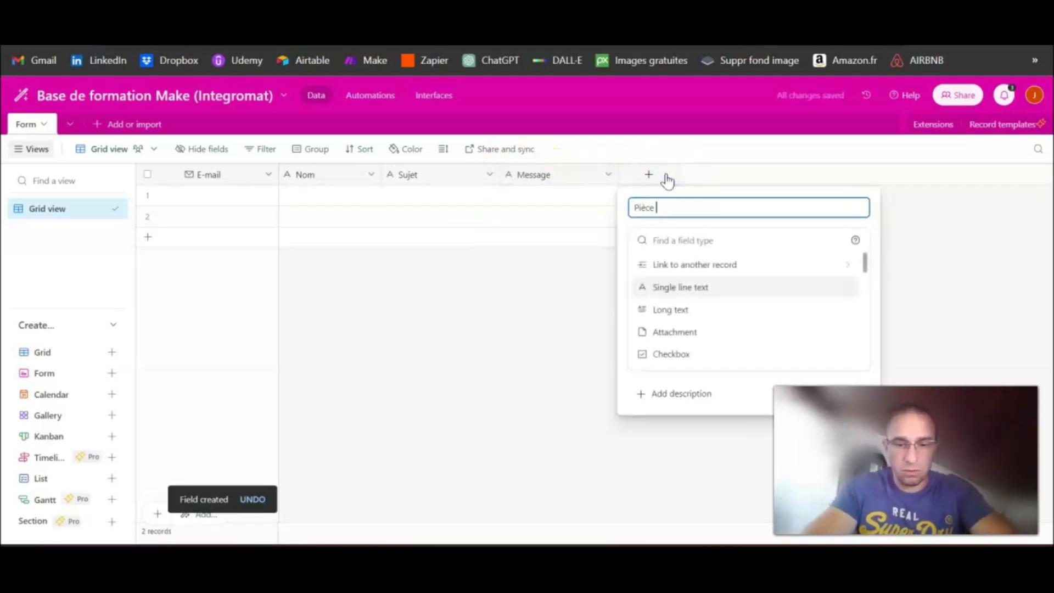
click(705, 333)
click(846, 310)
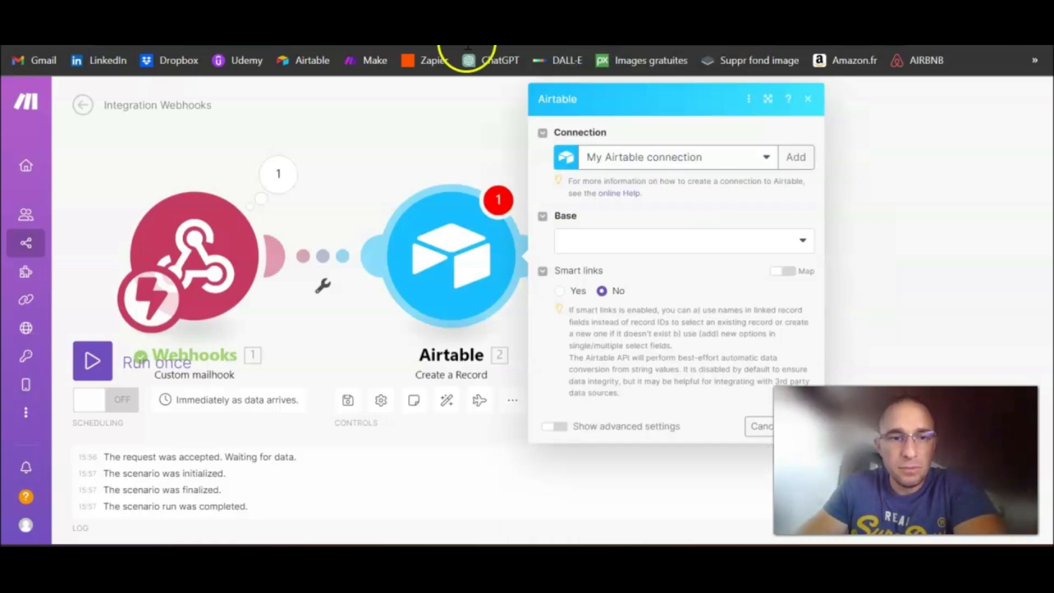
In Make, set the Airtable module's base to Base de formation Make (Integromat) and its table to Form.
click(611, 240)
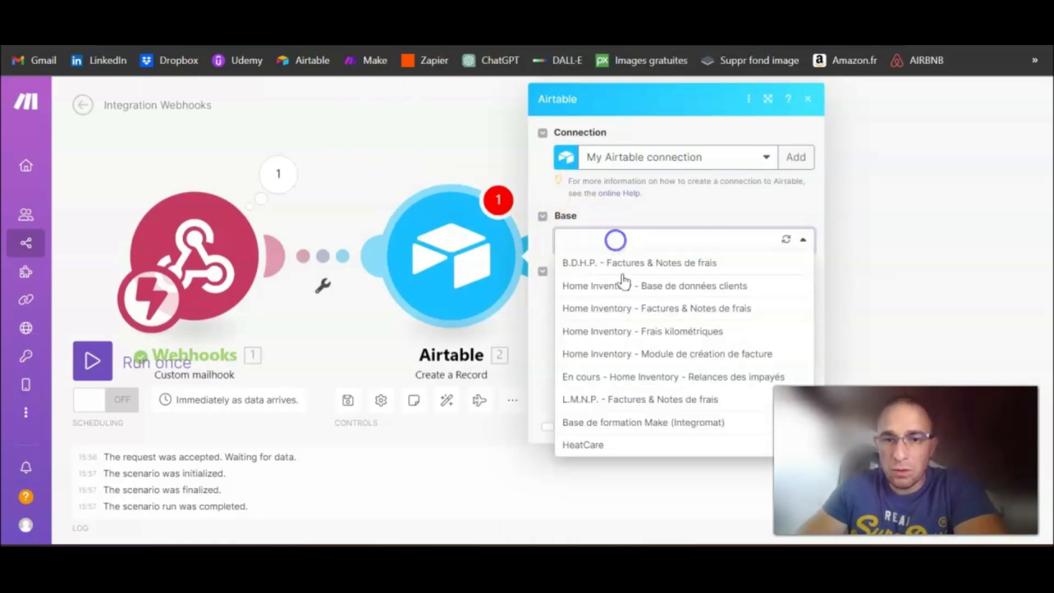
click(636, 423)
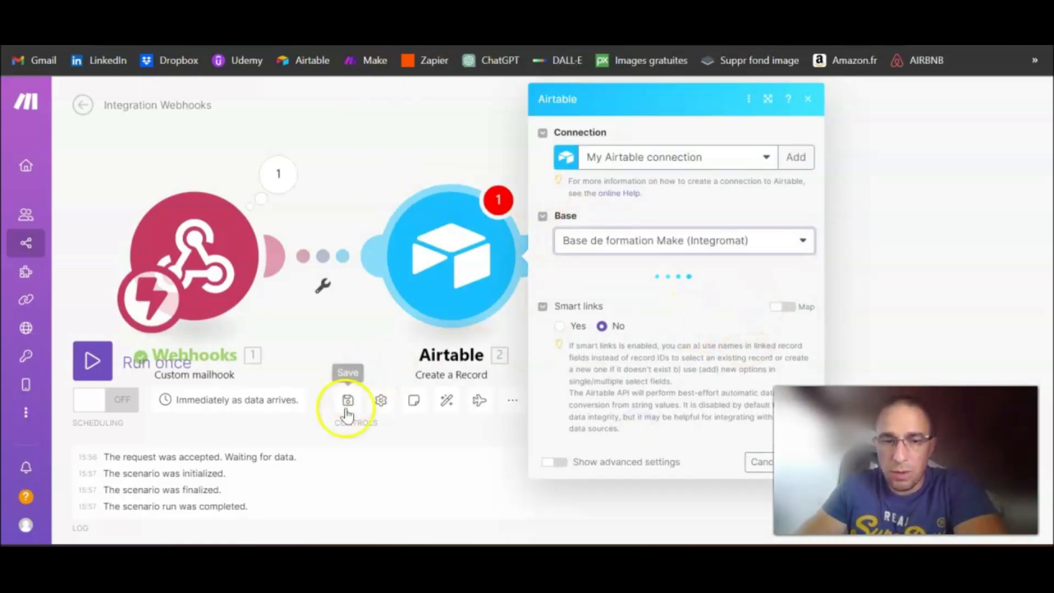
click(626, 299)
click(623, 325)
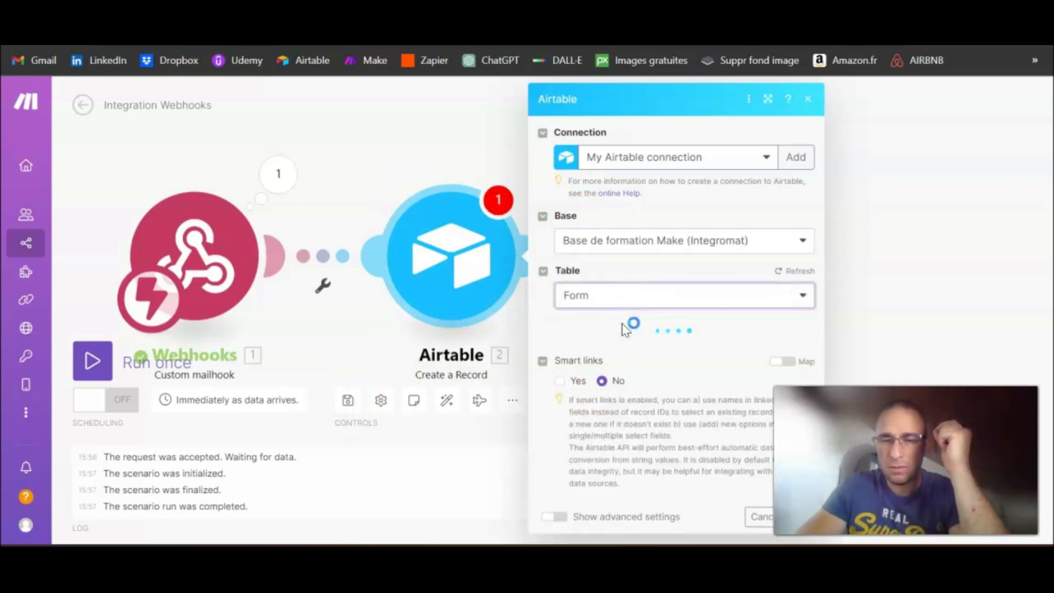
Map the mailhook's Sender: Email address to the record's E-mail field and Sender: Name to Nom.
scroll(631, 285, down, 3)
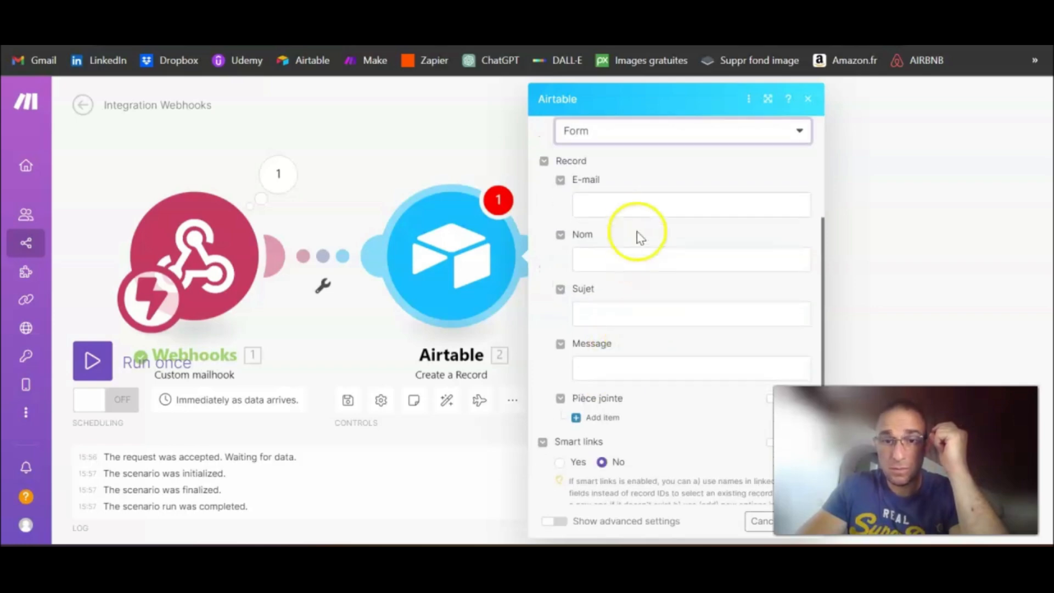
click(626, 209)
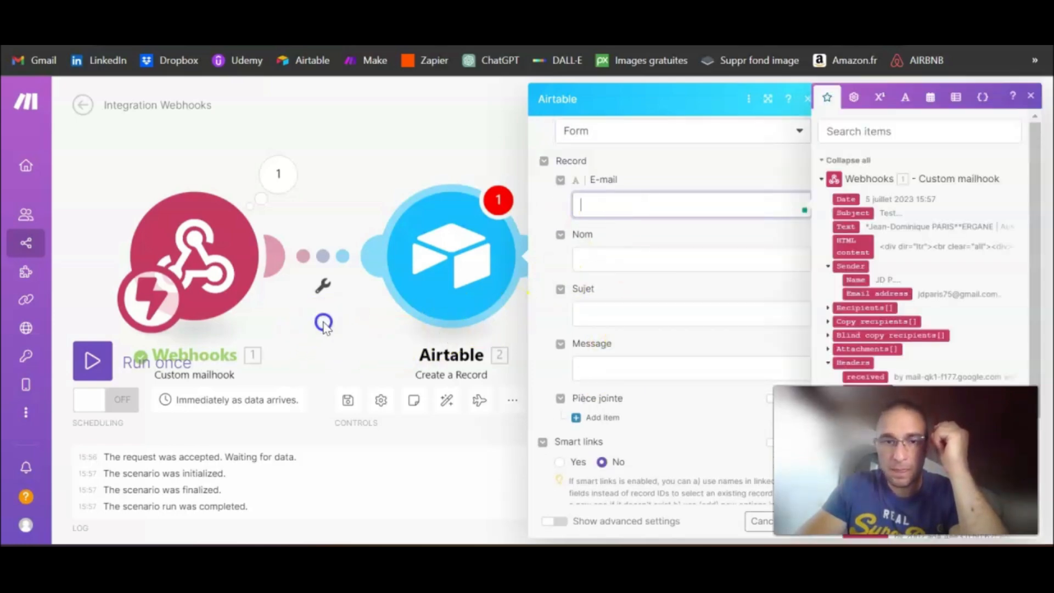
click(381, 210)
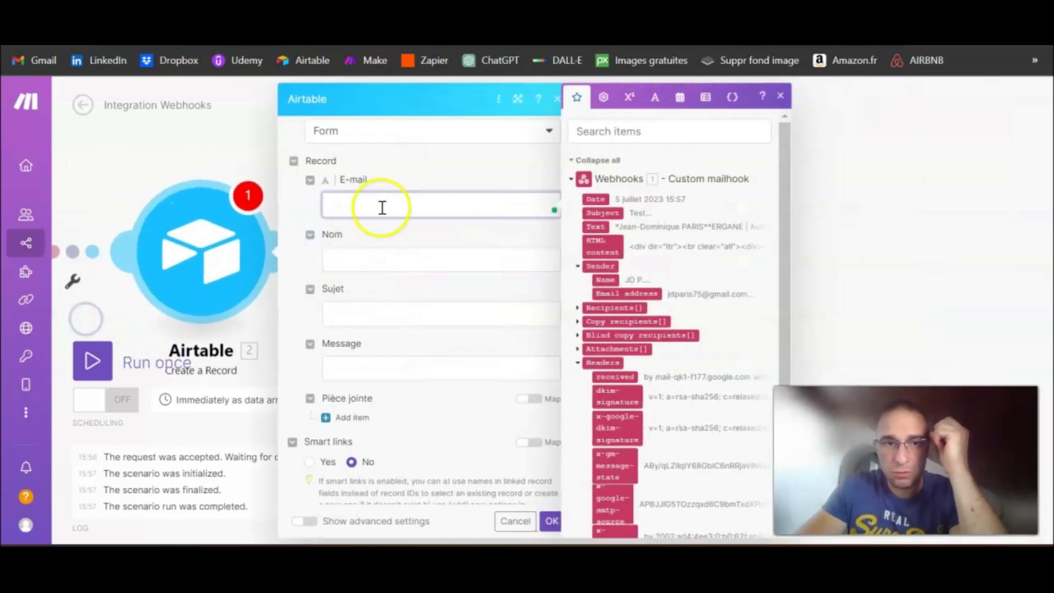
click(578, 363)
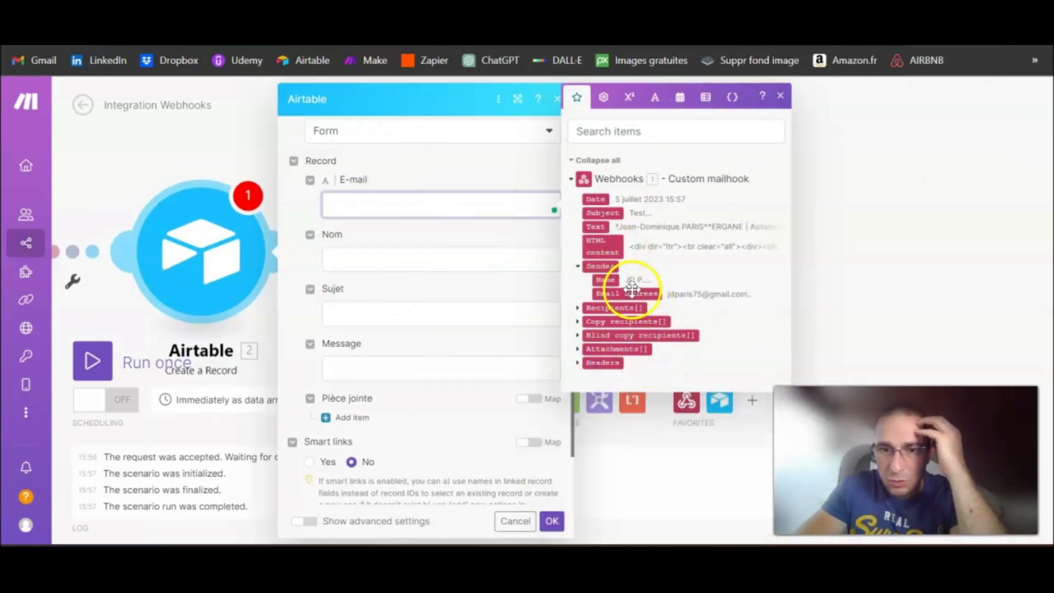
click(649, 294)
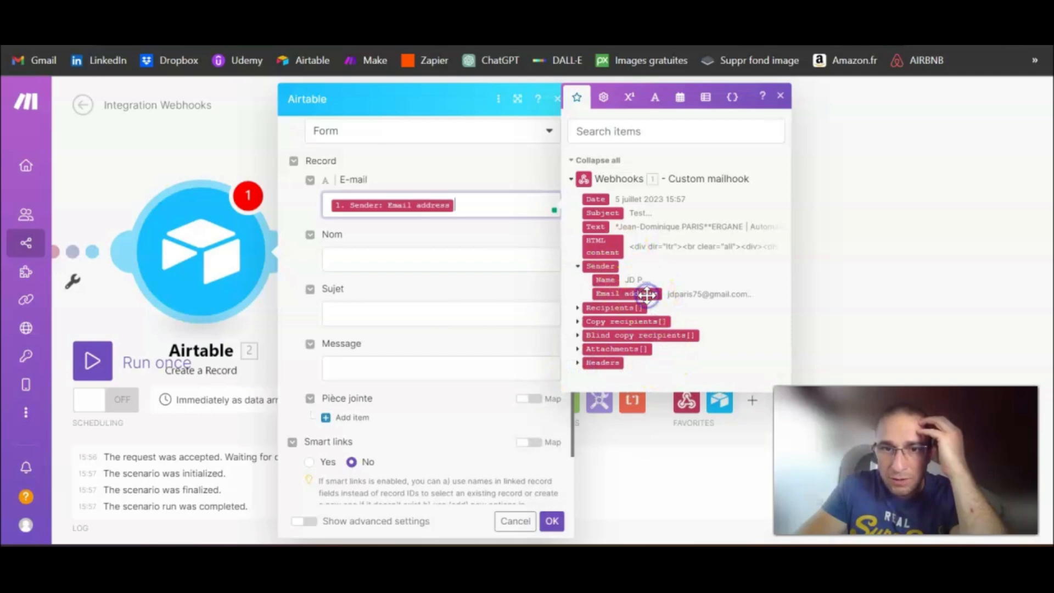
click(414, 259)
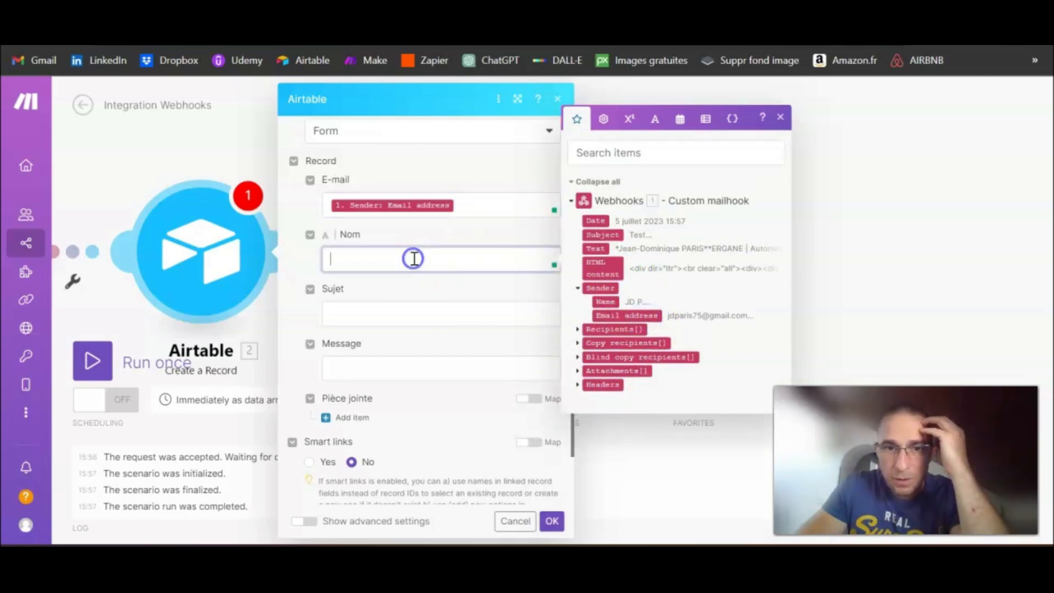
click(605, 302)
Map the mailhook's Subject to Sujet and its Text to Message, and confirm the Airtable module settings.
click(403, 312)
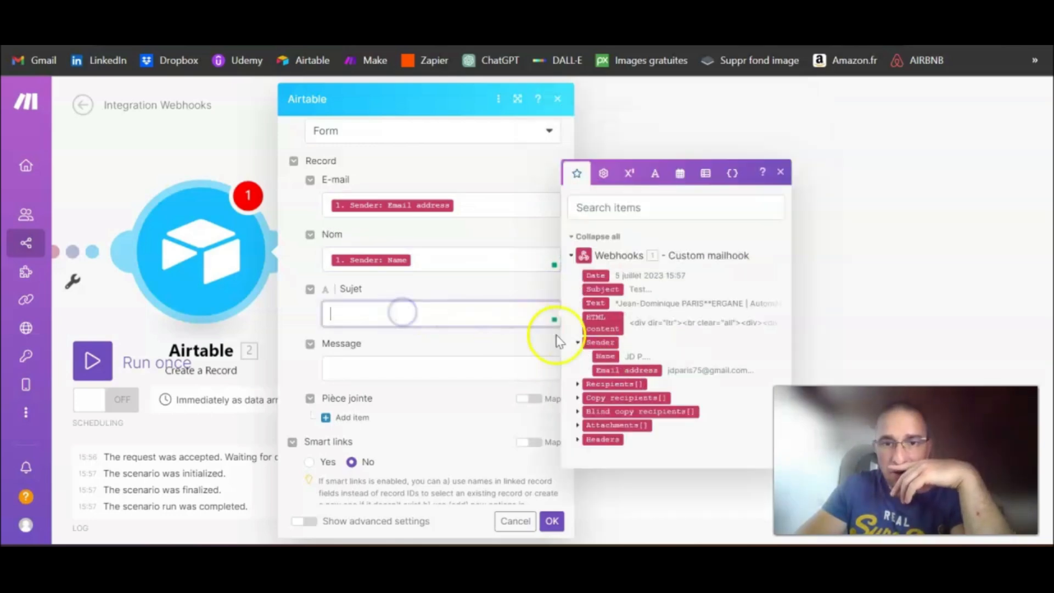
click(602, 289)
click(364, 365)
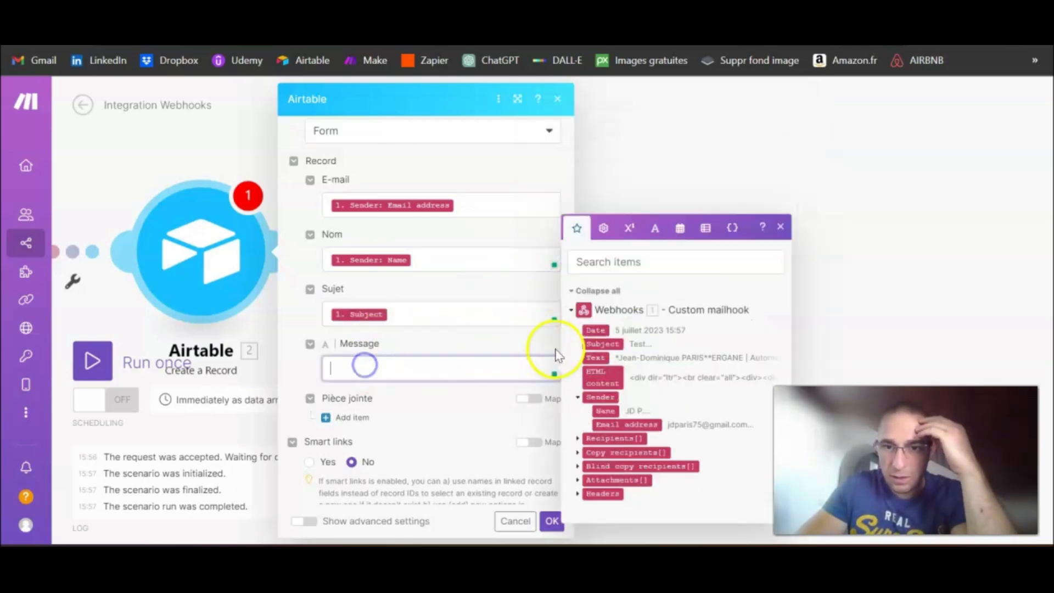
click(595, 358)
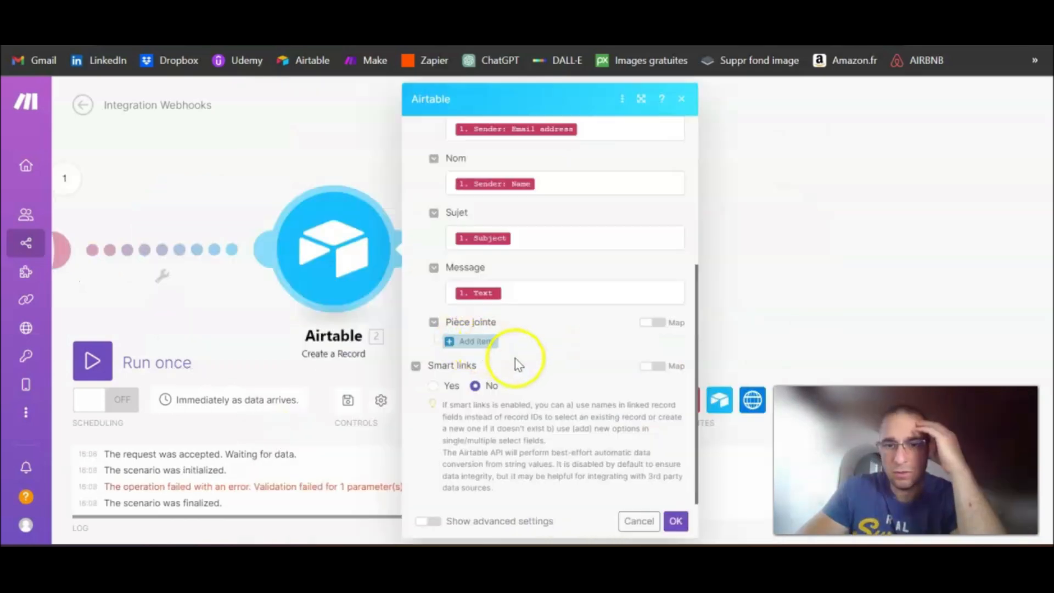
click(675, 521)
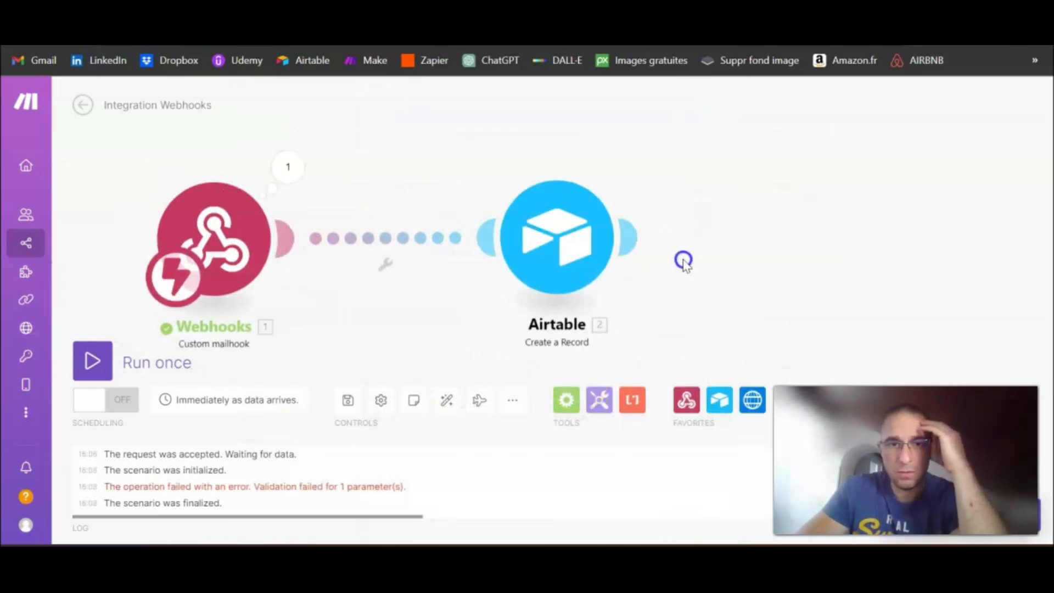
Auto-align the modules, save the scenario, and run it once.
click(446, 400)
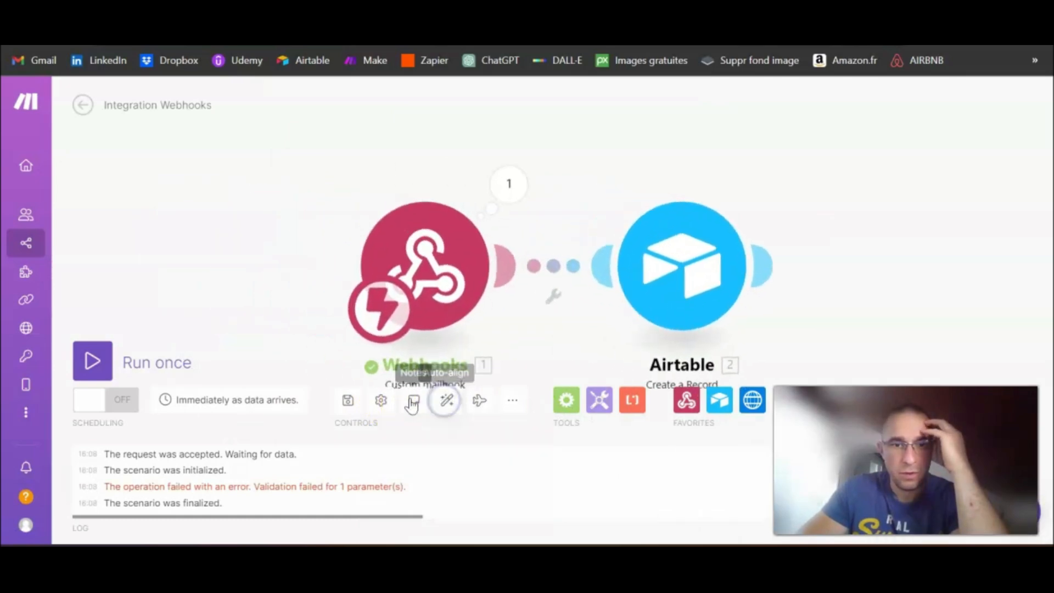
click(347, 400)
click(92, 360)
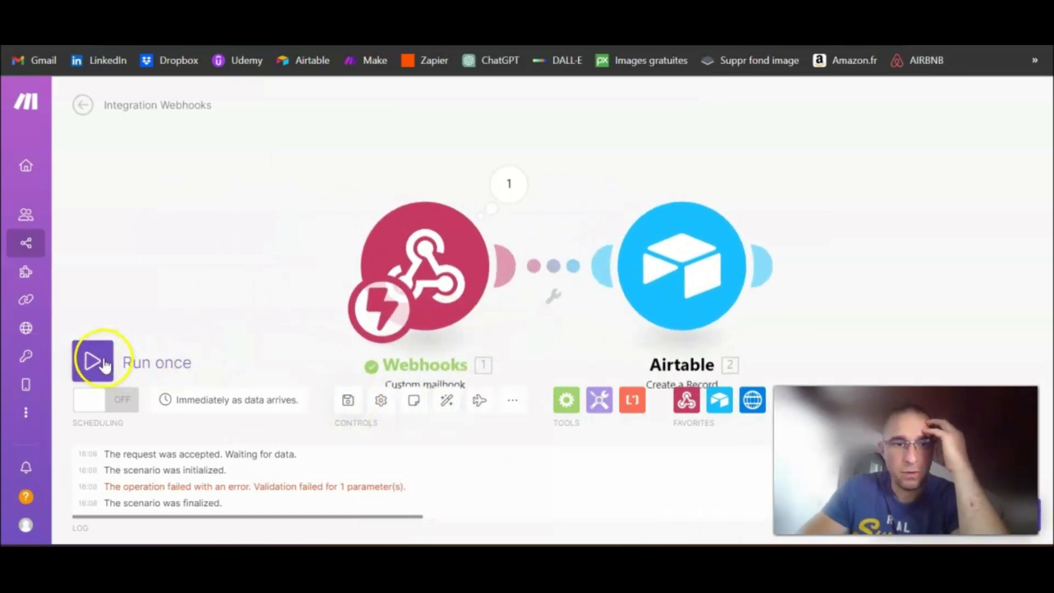
In Gmail, compose a message to the mailhook address with the subject "Test du mailhook" and send it.
key(ctrl+Tab)
click(91, 159)
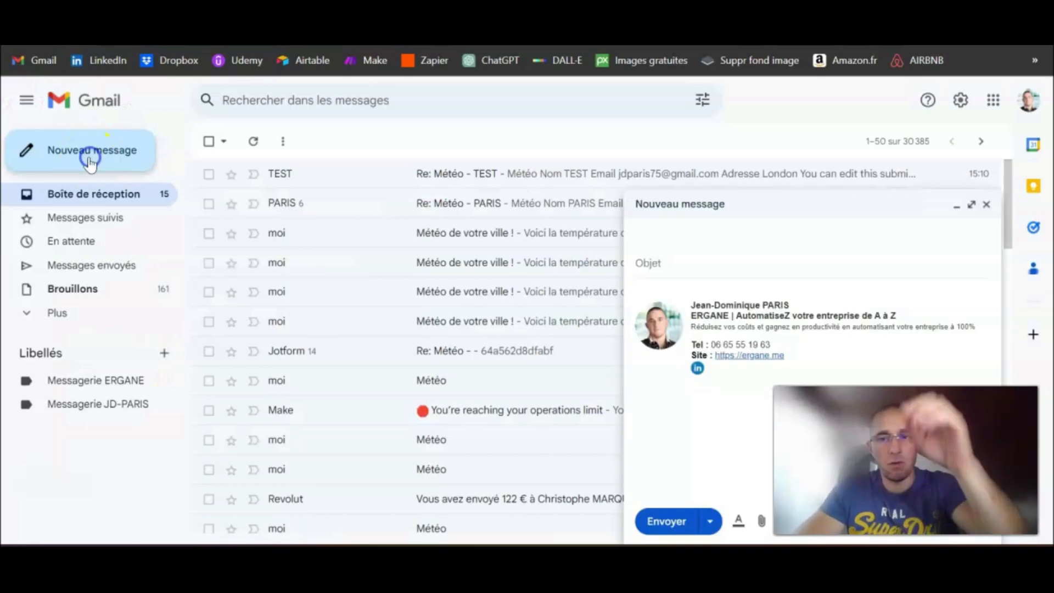
key(ctrl+v)
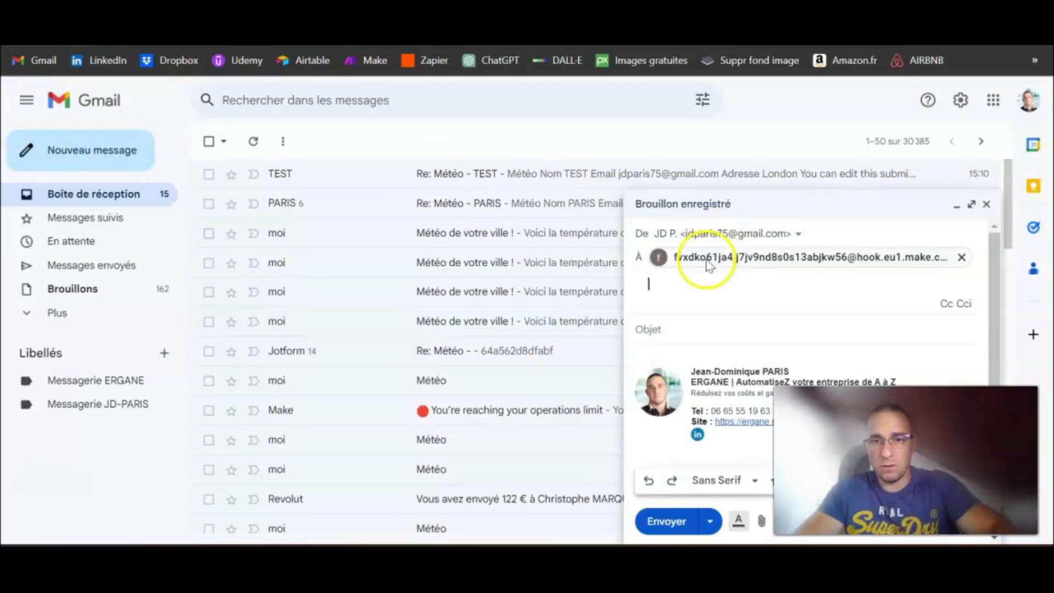
click(689, 320)
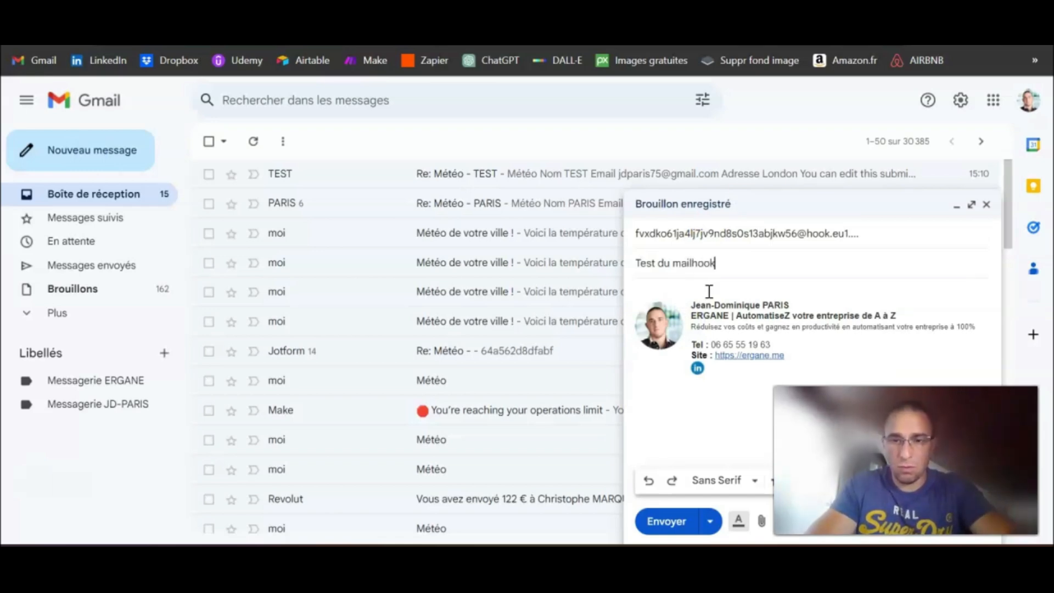
click(692, 391)
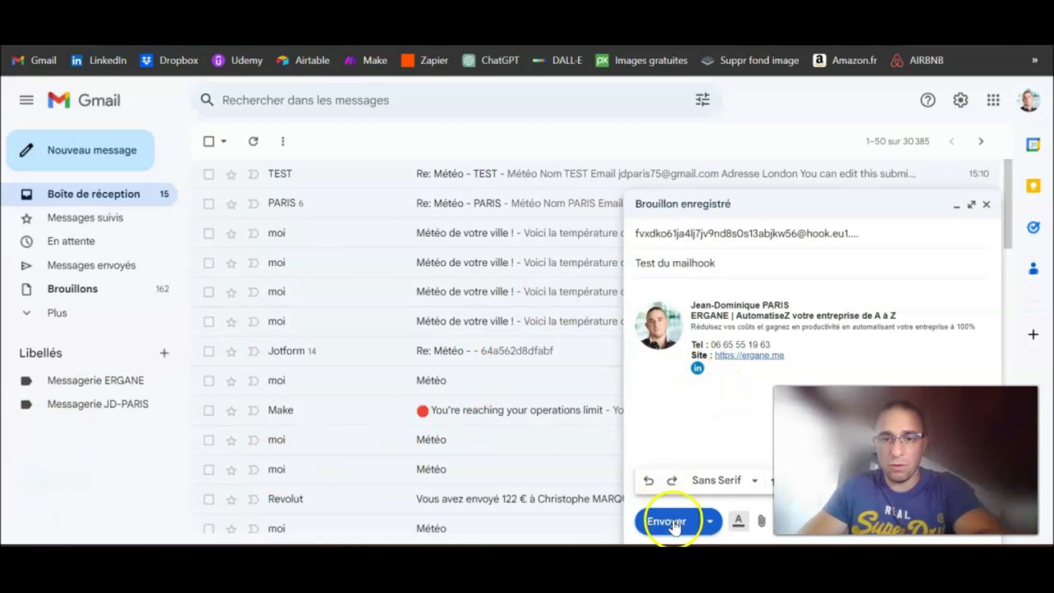
click(806, 361)
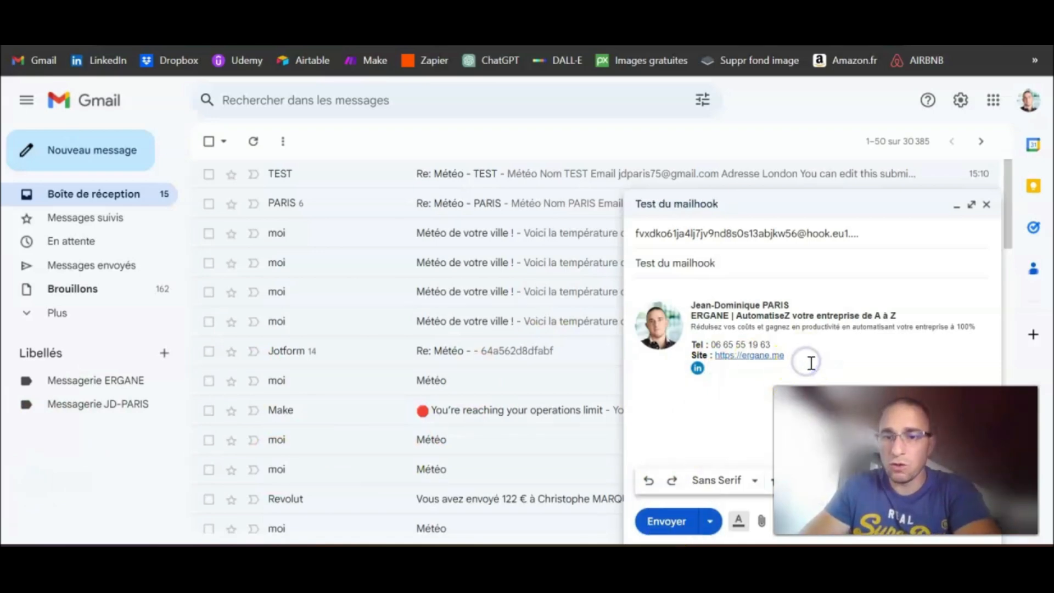
click(666, 521)
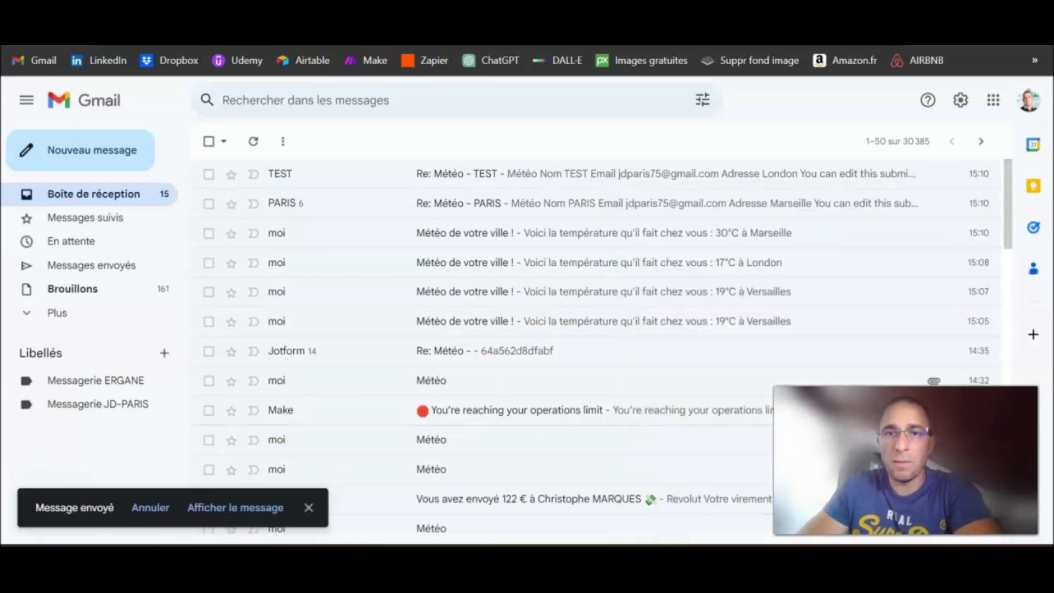
Check the scenario run in Make, and switch to Airtable to inspect the Form table's records.
key(ctrl+Tab)
drag(823, 237, 639, 200)
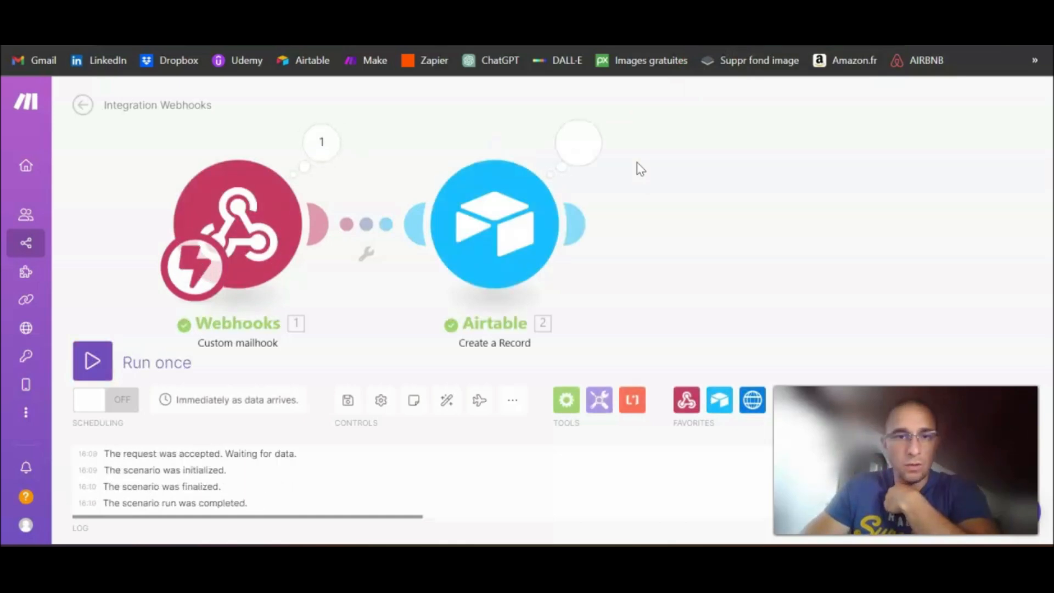
click(612, 21)
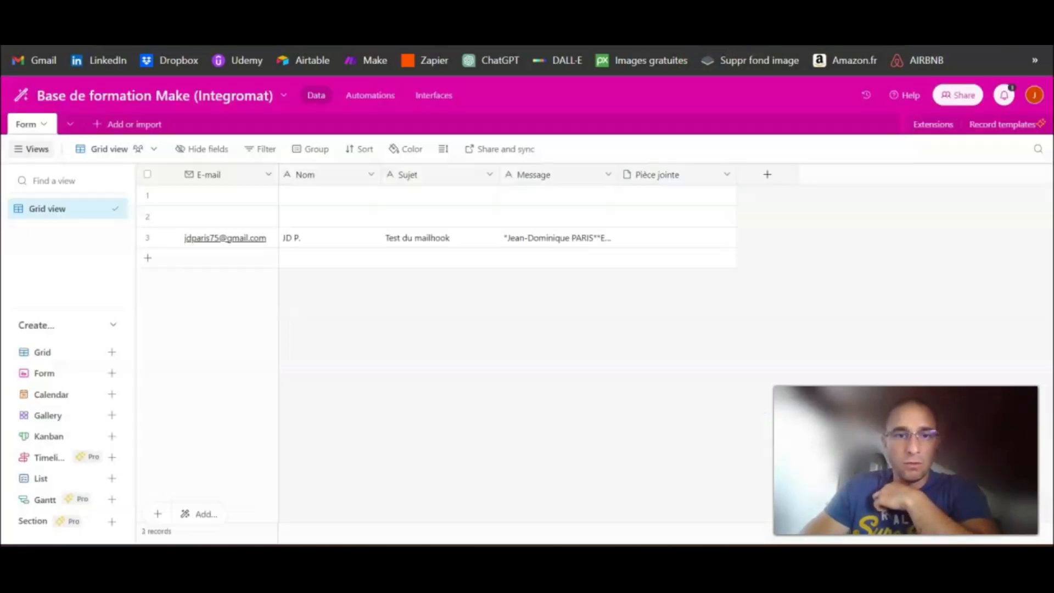
Delete the two empty records at the start of the Form table and widen the Message column.
click(147, 195)
click(147, 216)
right_click(159, 219)
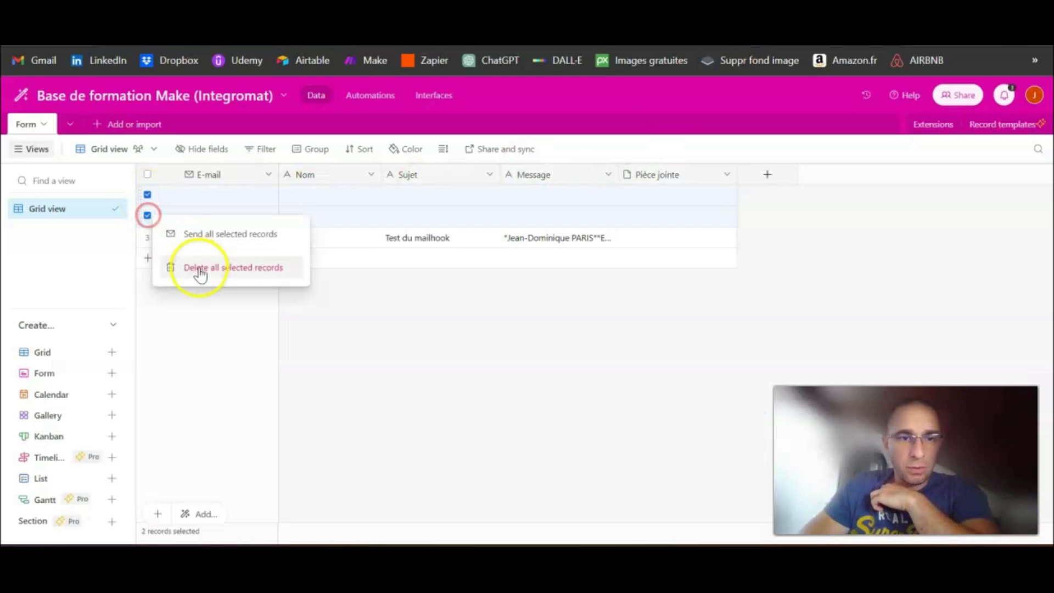
click(199, 267)
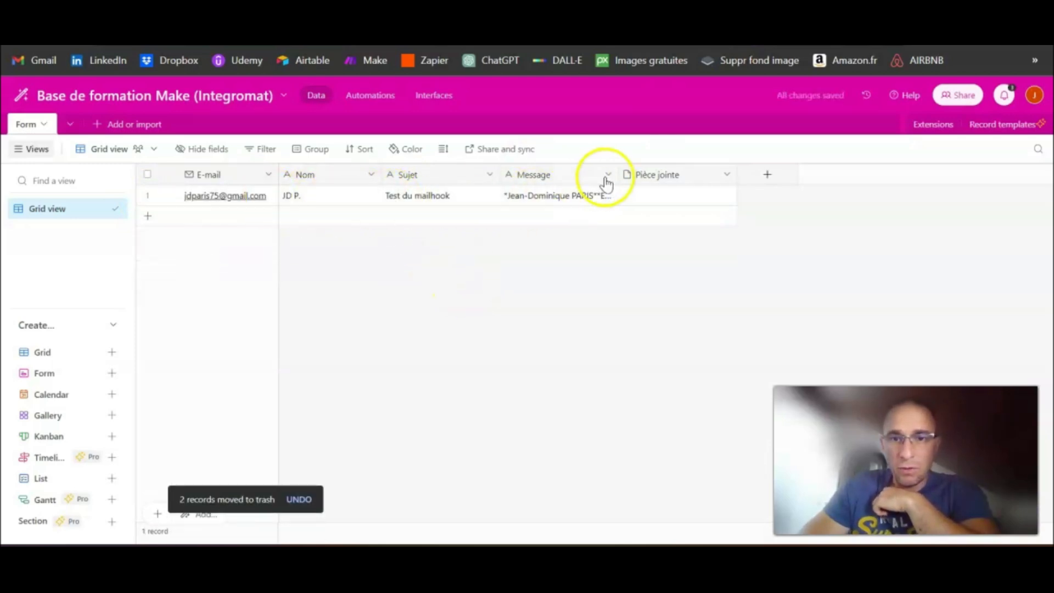
drag(617, 174, 769, 172)
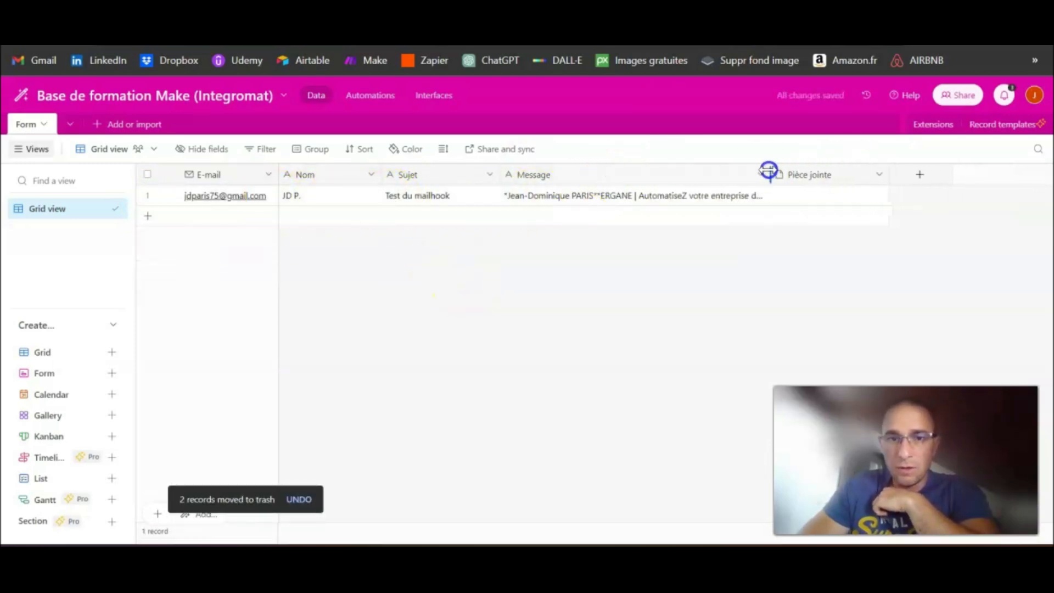
In Make, start and stop a scenario run, and review the mailhook address in the Webhooks module's settings.
key(ctrl+Tab)
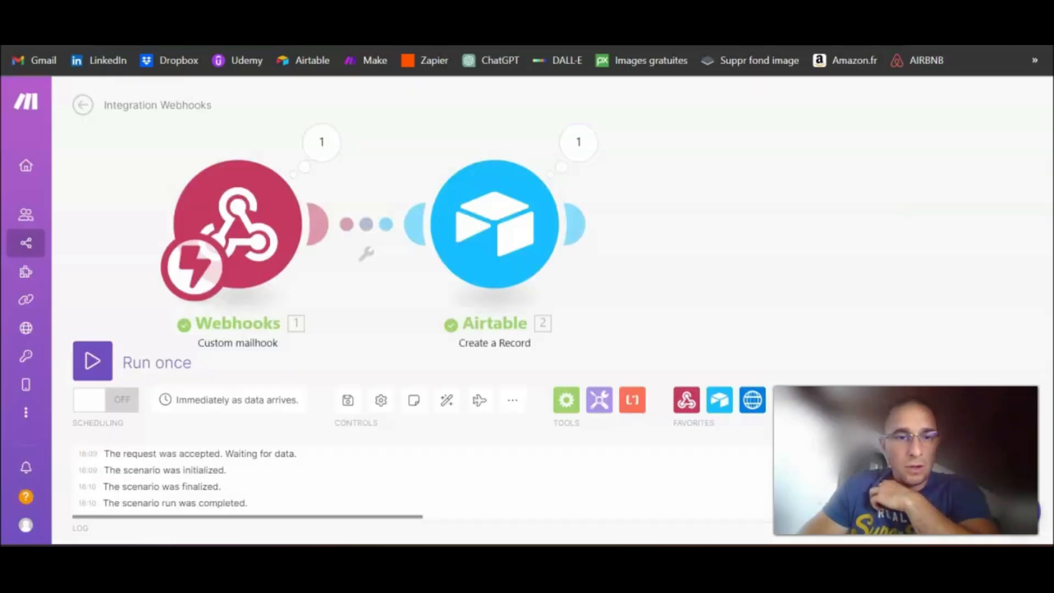
click(105, 378)
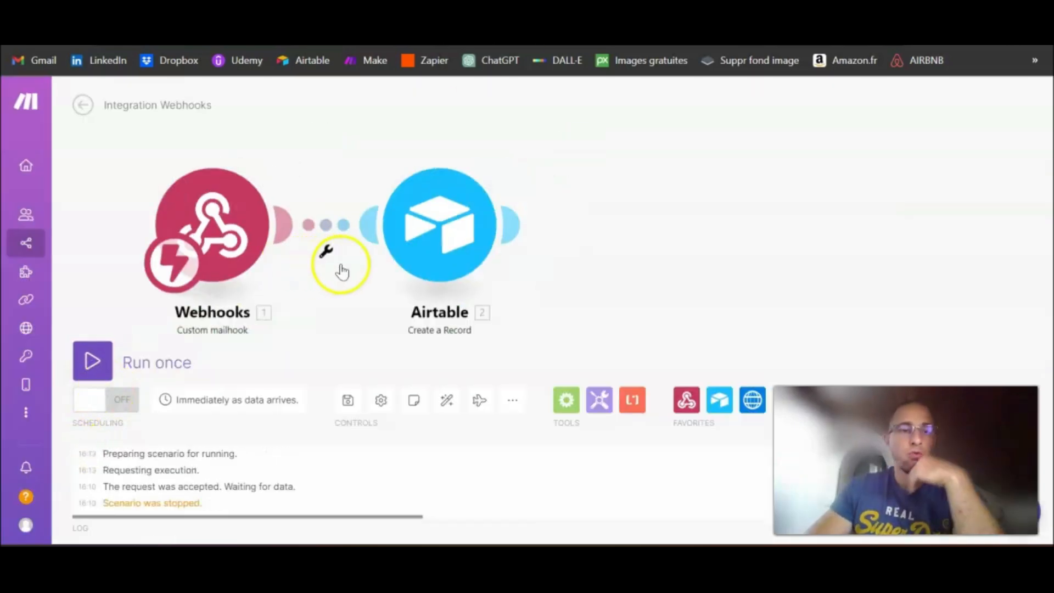
click(244, 225)
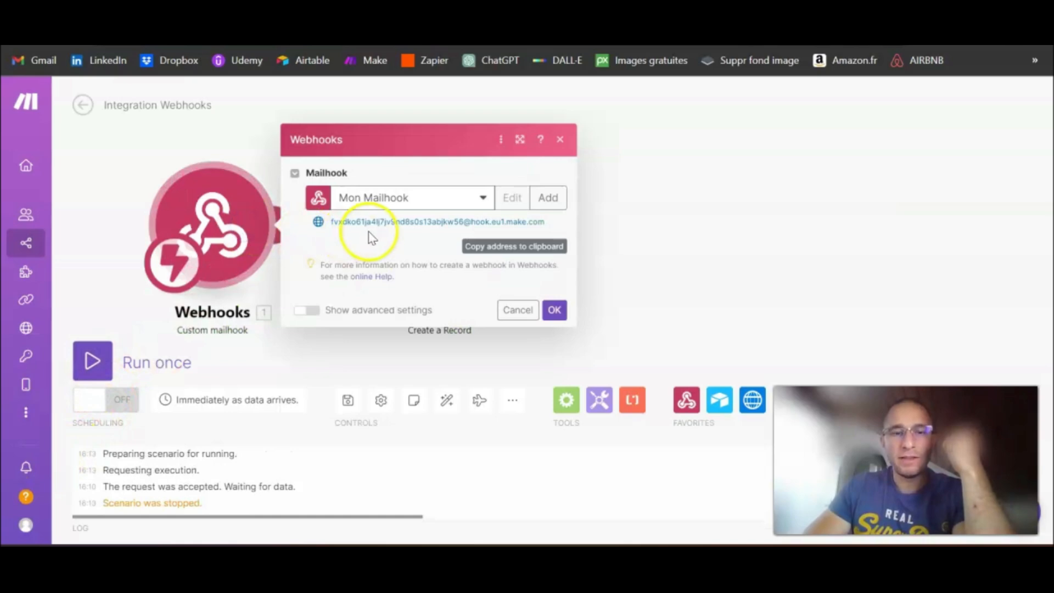
drag(336, 223, 542, 225)
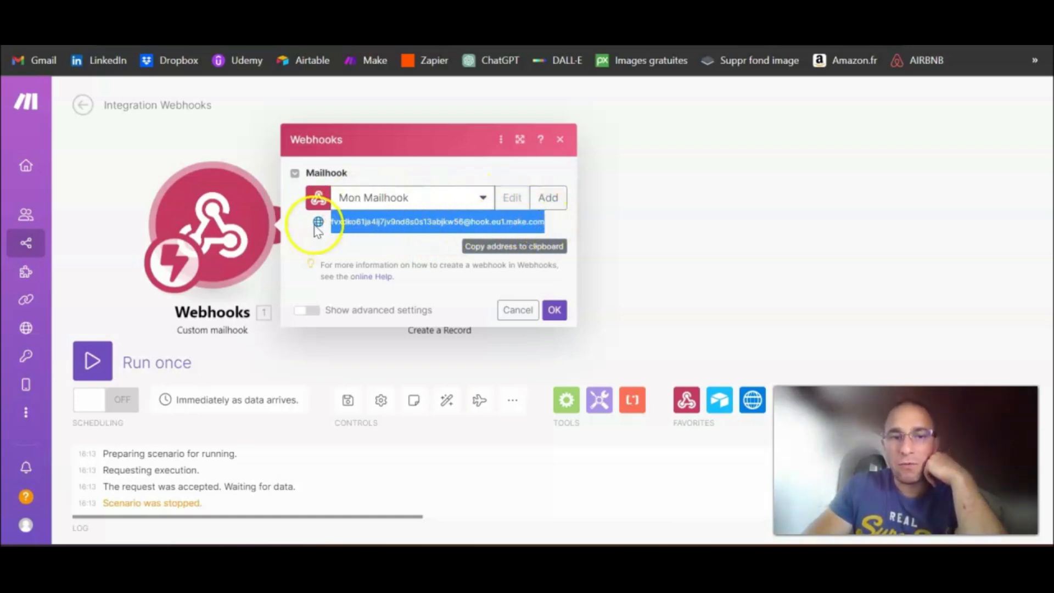
click(576, 201)
Review the field mappings in the Airtable Create a Record module and close its settings.
click(453, 218)
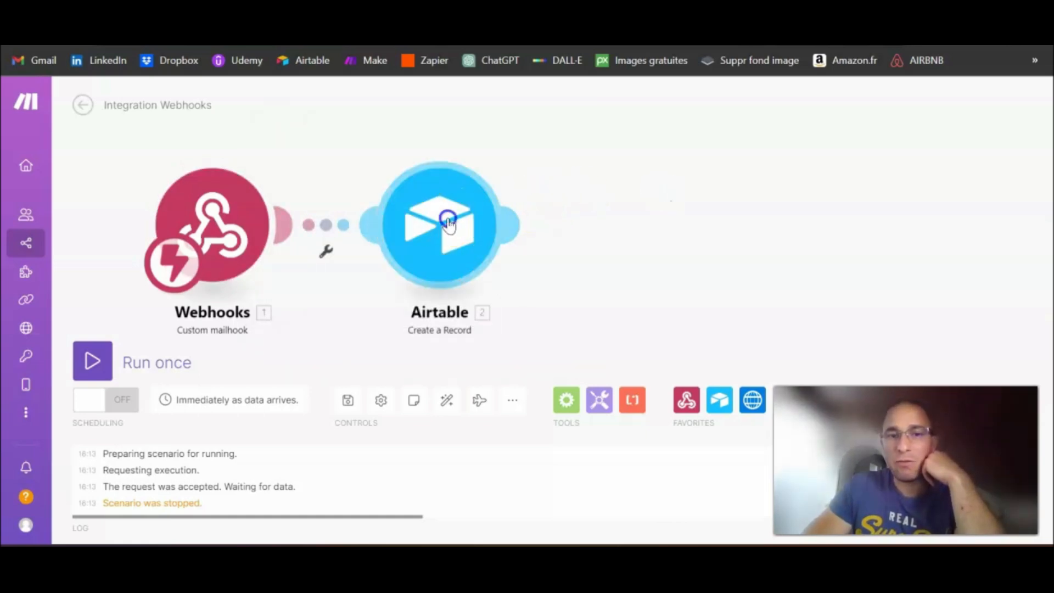
scroll(626, 329, down, 2)
scroll(639, 357, down, 3)
scroll(640, 354, up, 5)
click(397, 124)
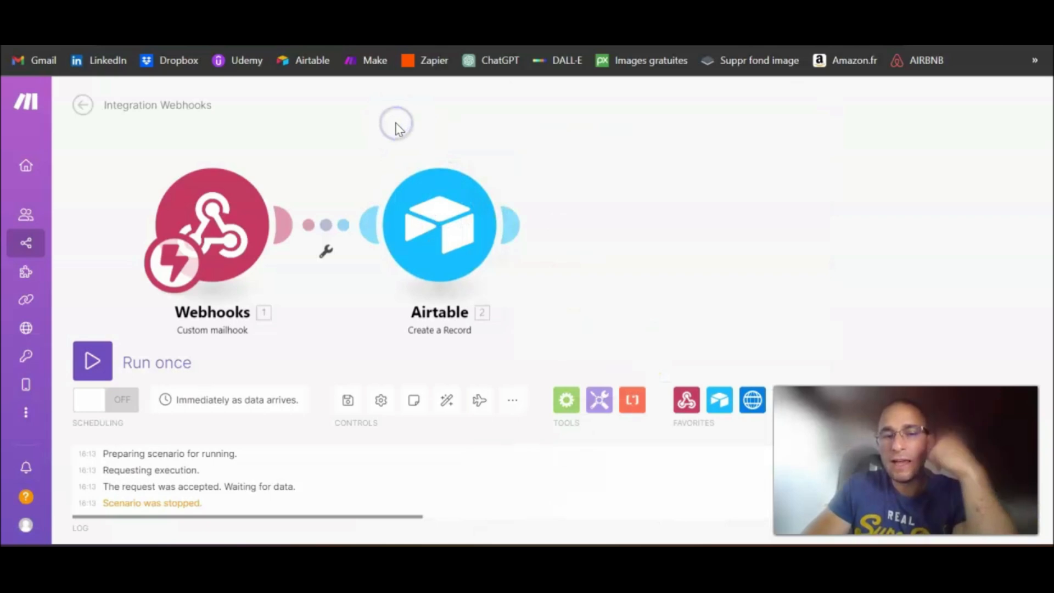
Add a Gmail Send an Email module after the Airtable module.
mouse_move(512, 225)
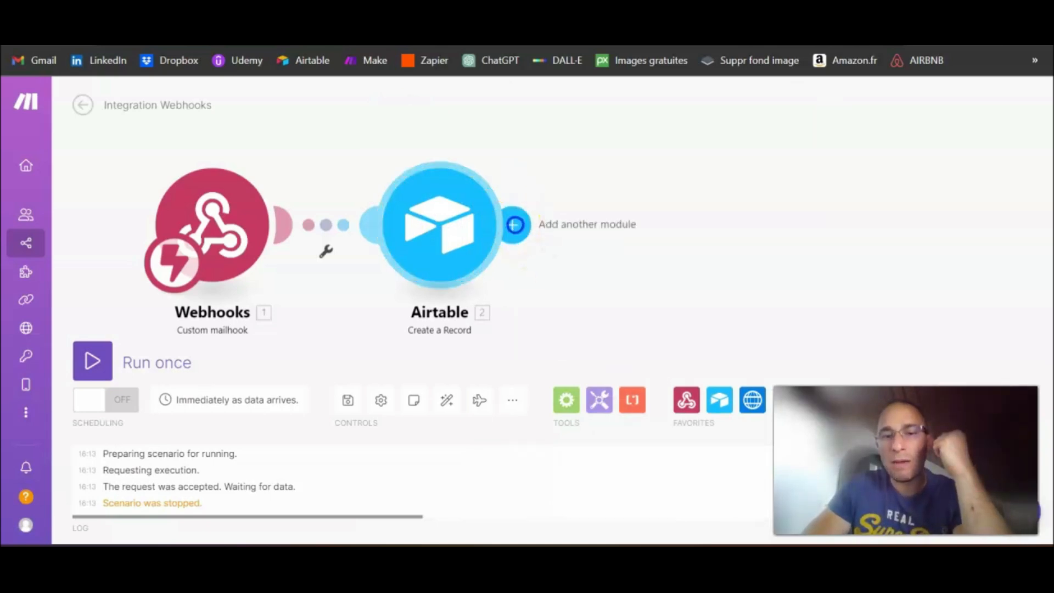
click(515, 225)
click(832, 261)
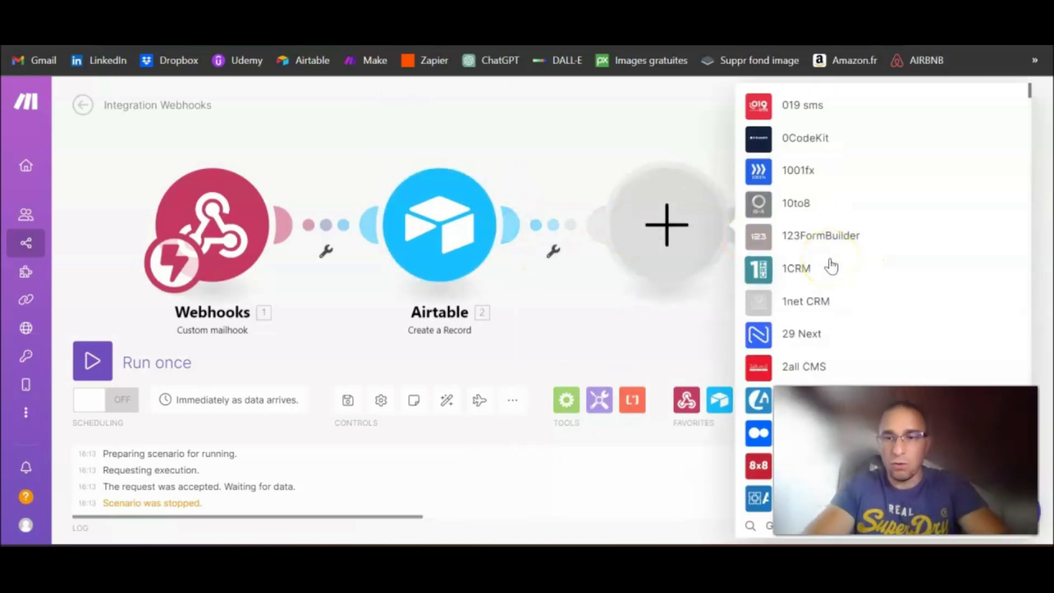
text(Gmail)
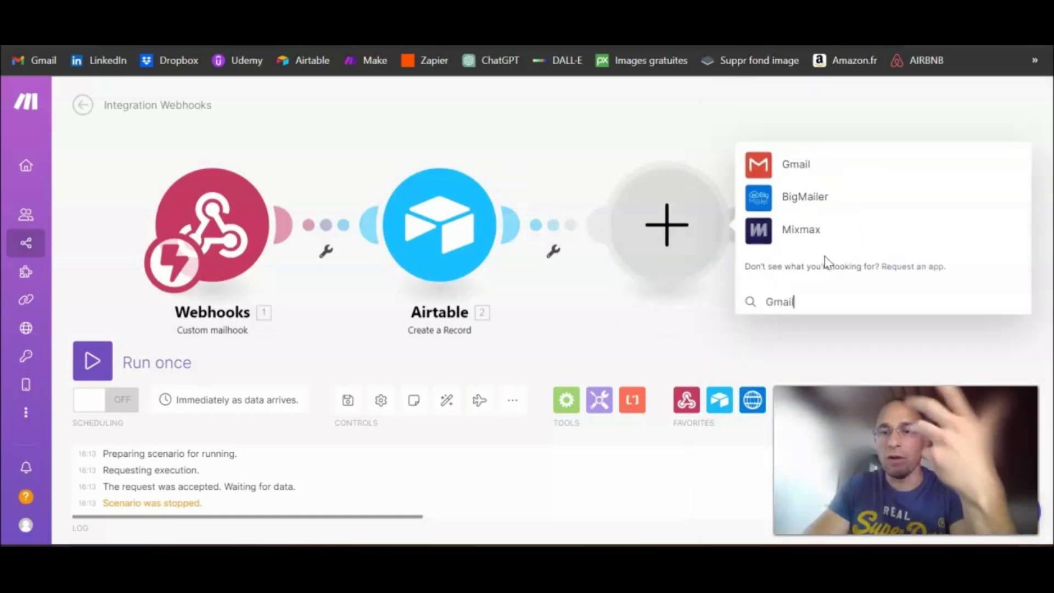
click(818, 166)
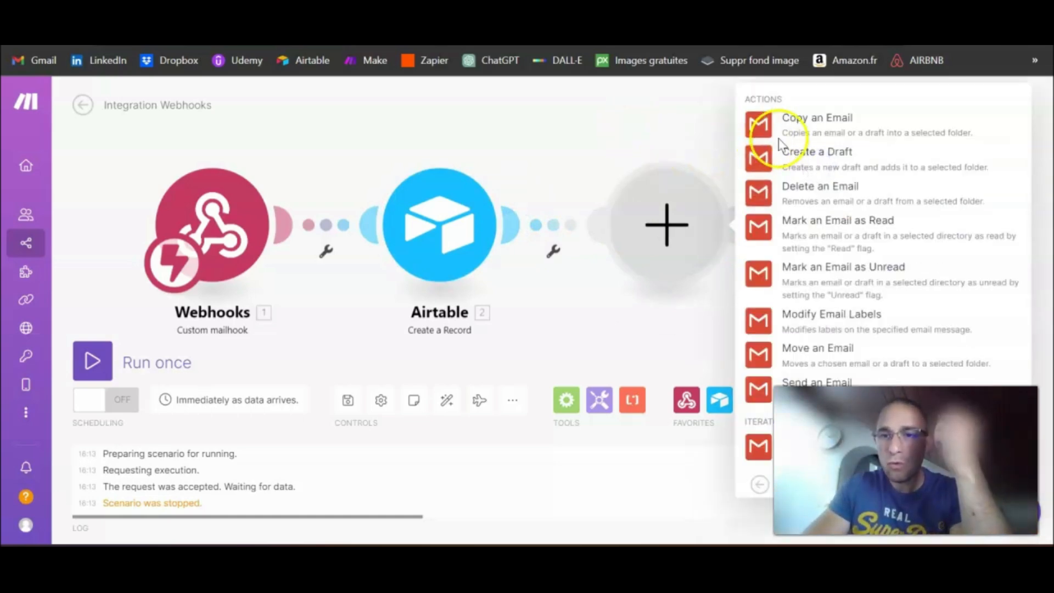
click(824, 378)
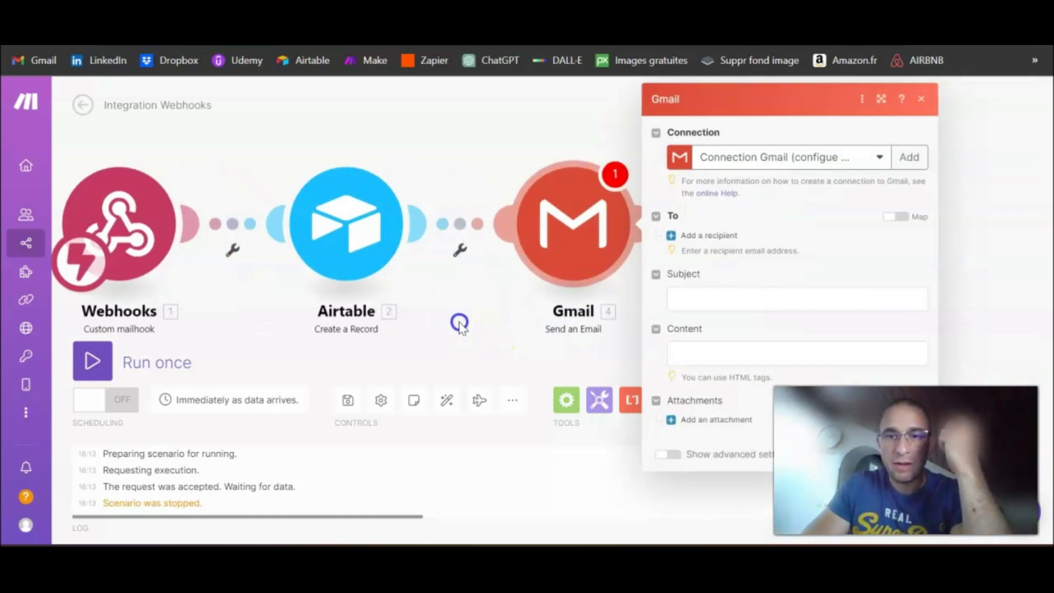
Map the Airtable E-mail field as the recipient, set the subject to "J'ai bien reçu vos informations !", and confirm the Gmail module settings.
click(625, 239)
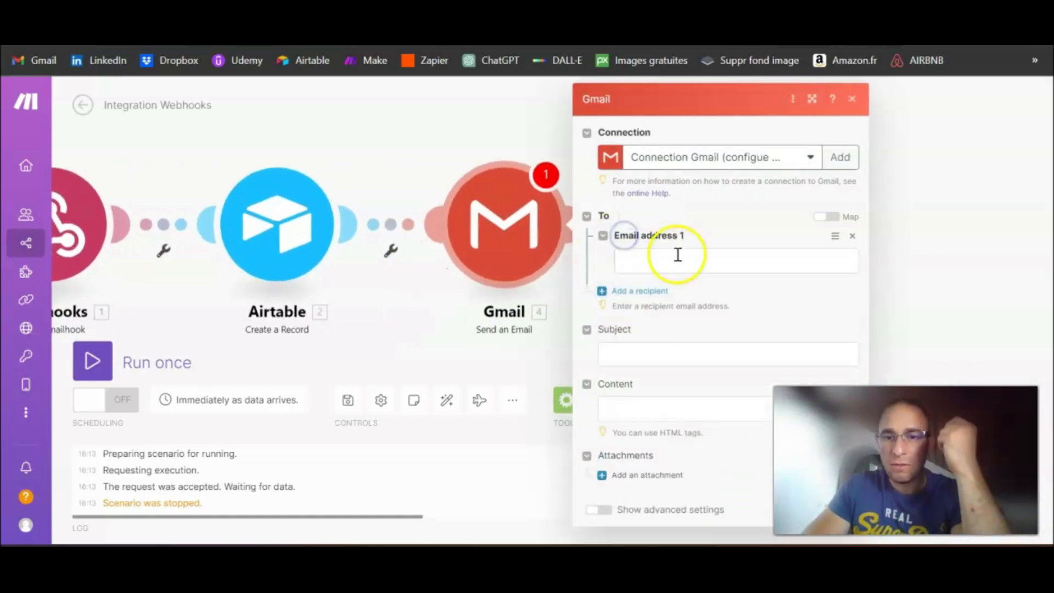
click(676, 255)
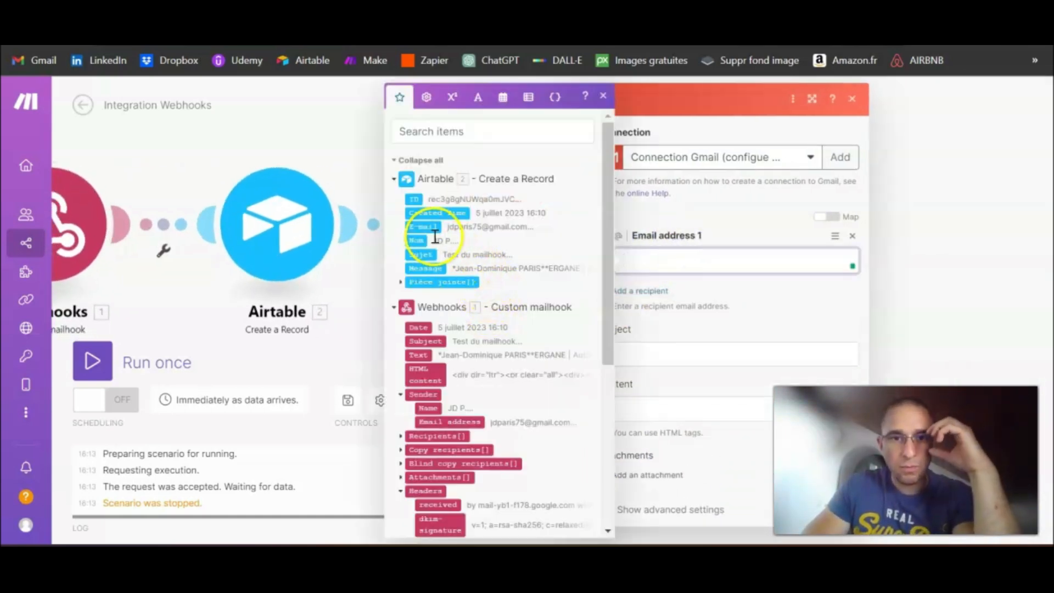
click(424, 226)
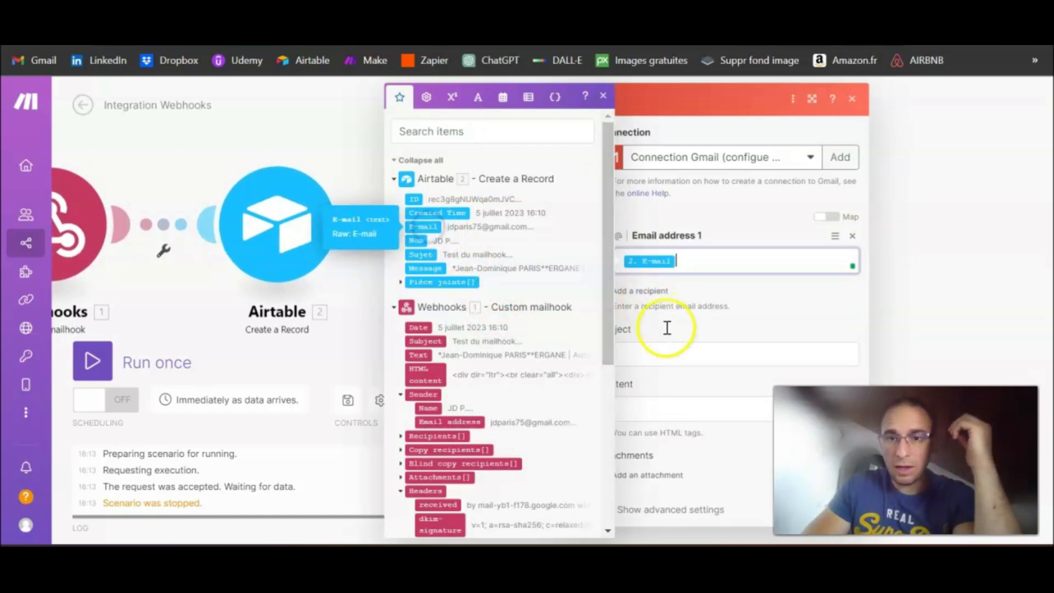
click(648, 351)
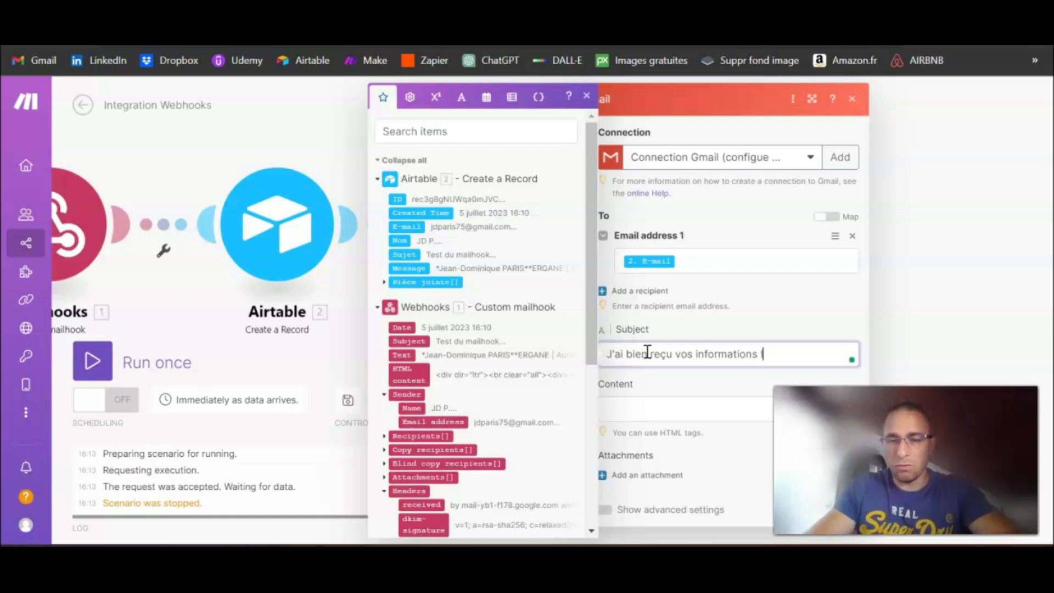
drag(966, 239, 897, 236)
click(771, 511)
Check the Webhooks module at the start of the scenario, and run the scenario once.
drag(577, 322, 762, 302)
click(179, 171)
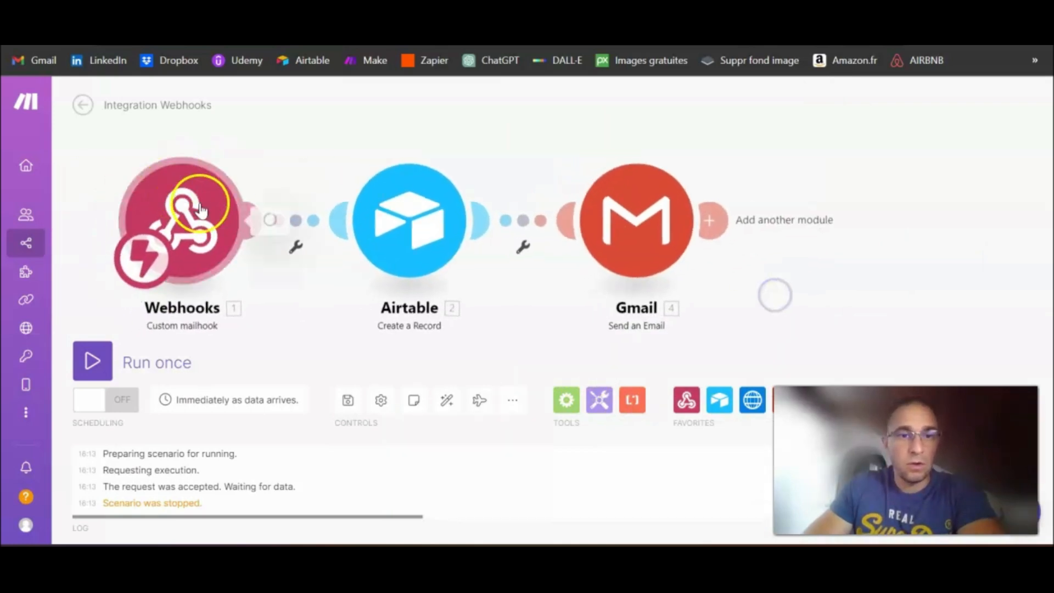
click(419, 360)
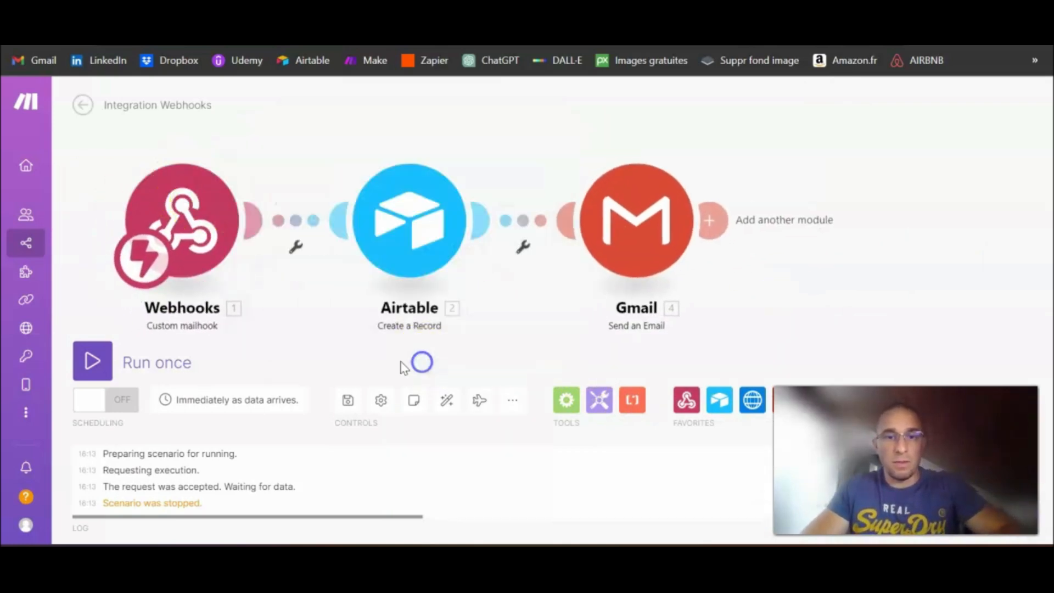
click(94, 360)
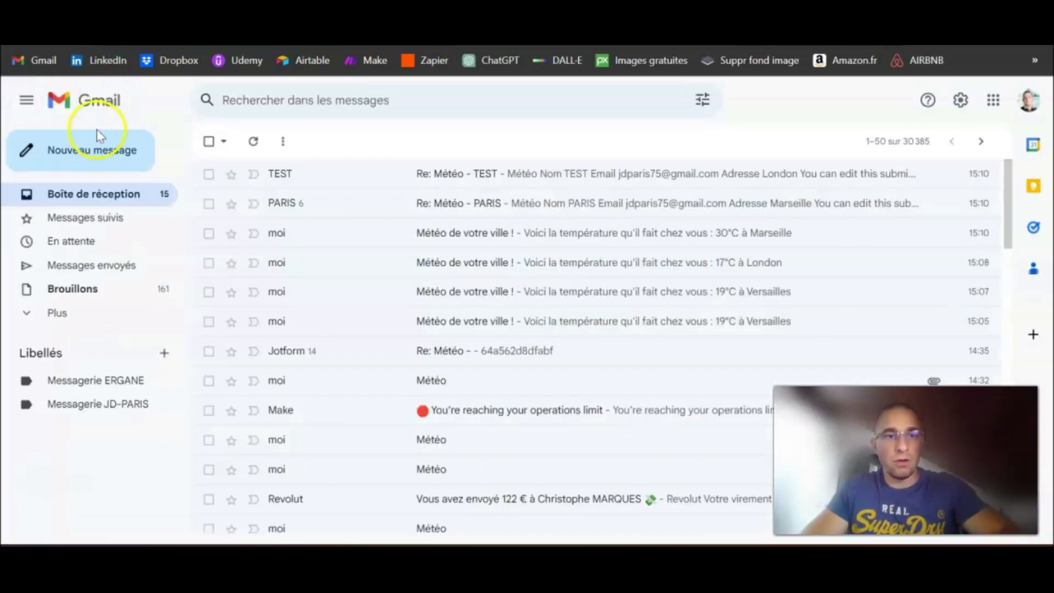
In Gmail, compose a message to the mailhook address with the subject "Voici mes informations" and send it.
click(93, 146)
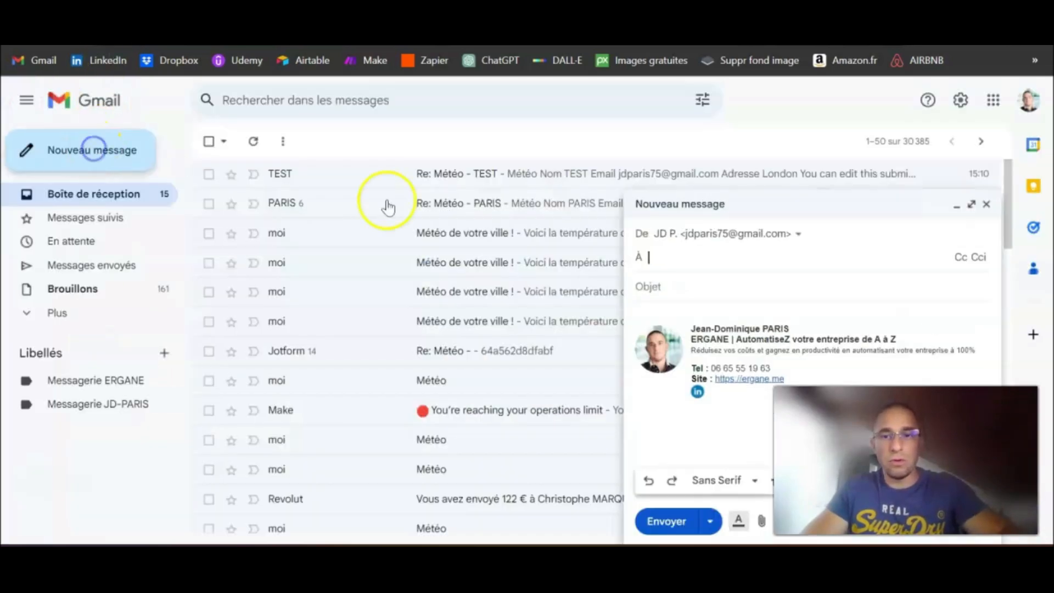
key(ctrl+v)
click(672, 328)
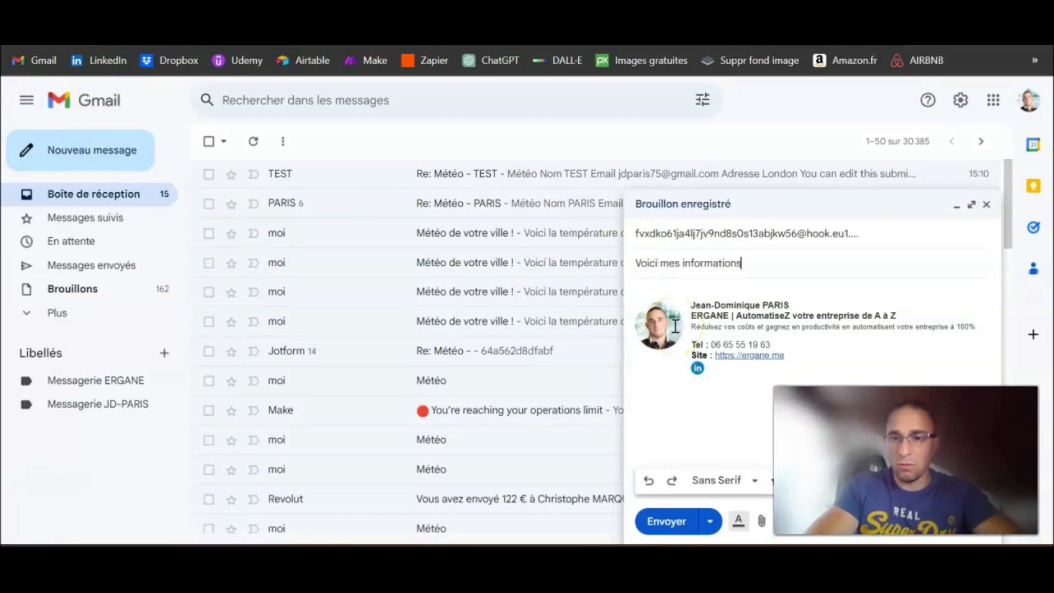
click(685, 522)
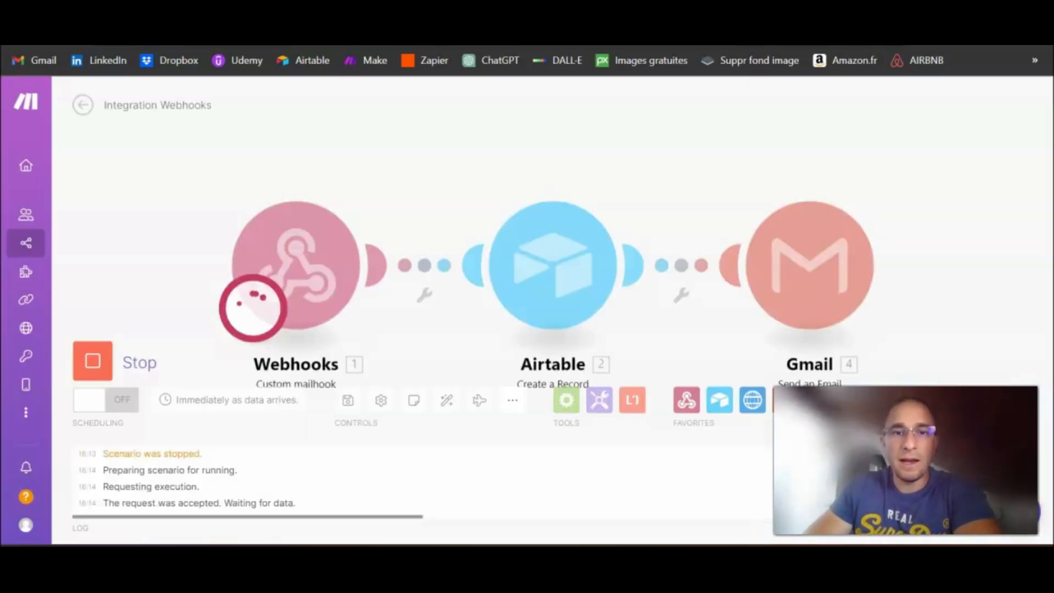
Switch to Make to follow the run of the three modules, and open Airtable's Form table to check the new record.
drag(511, 147, 442, 124)
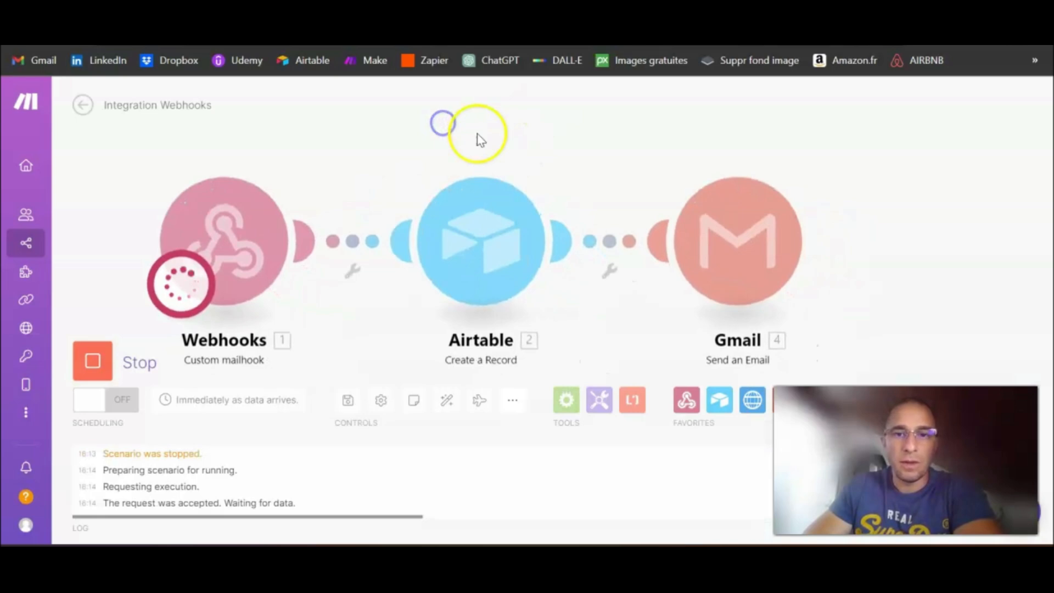
scroll(478, 135, down, 1)
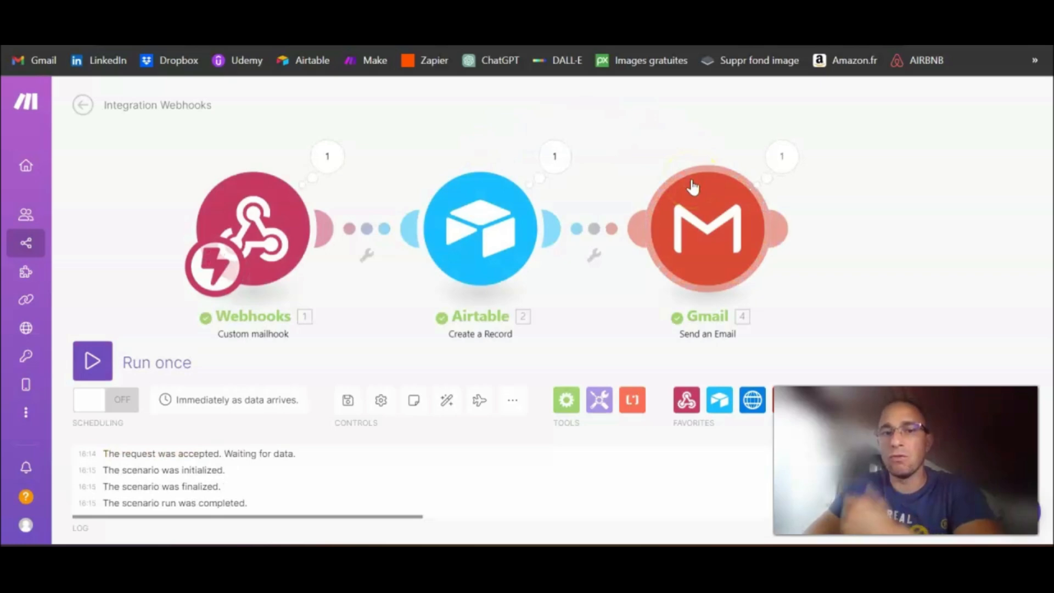
click(728, 33)
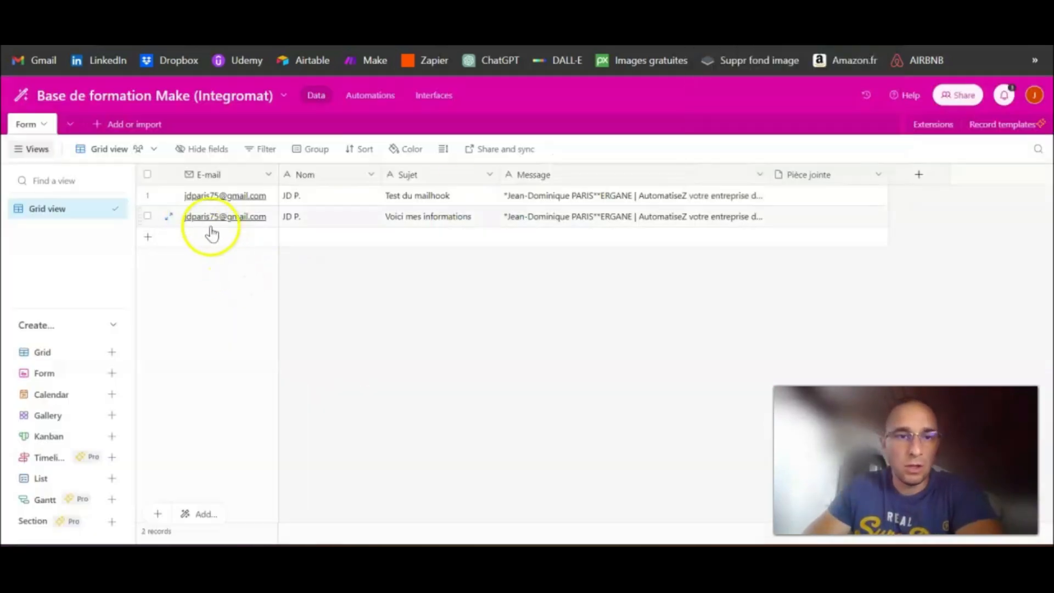
Refresh the Gmail inbox, open the reply "J'ai bien reçu vos informations !", and return to the scenario in Make.
click(426, 16)
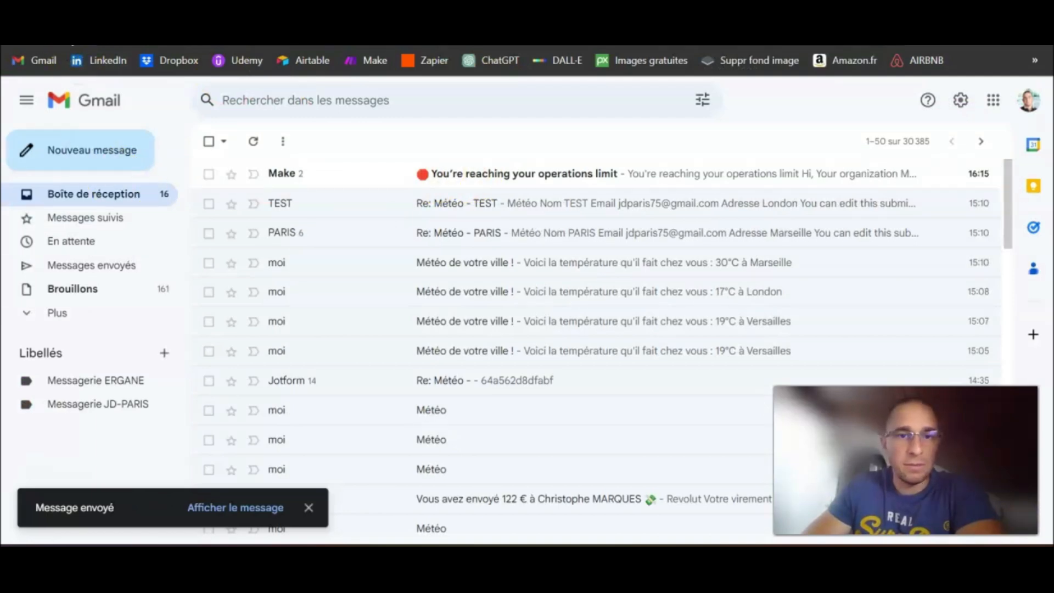
click(117, 59)
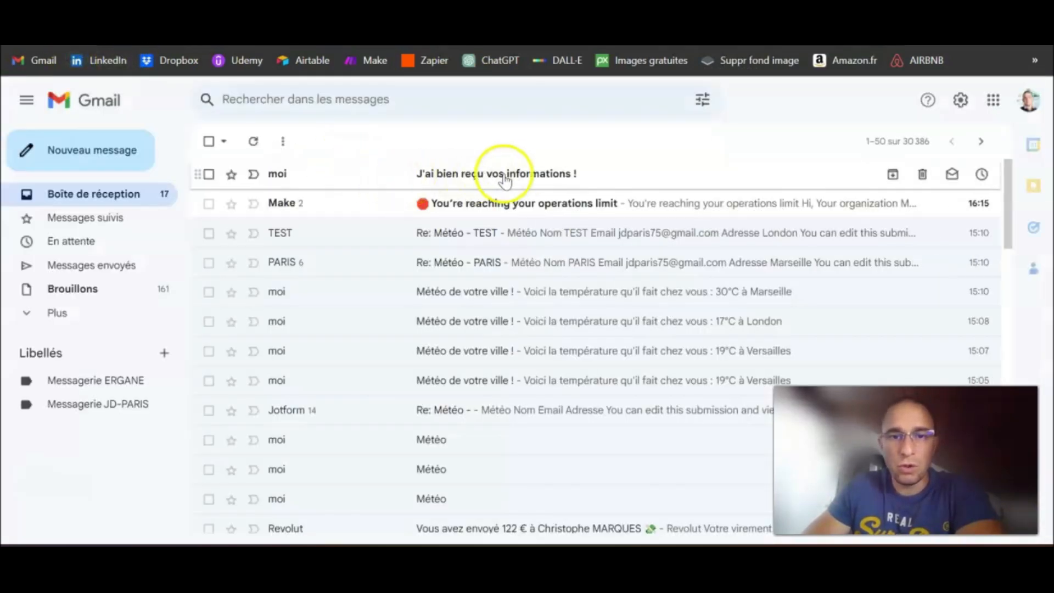
click(504, 176)
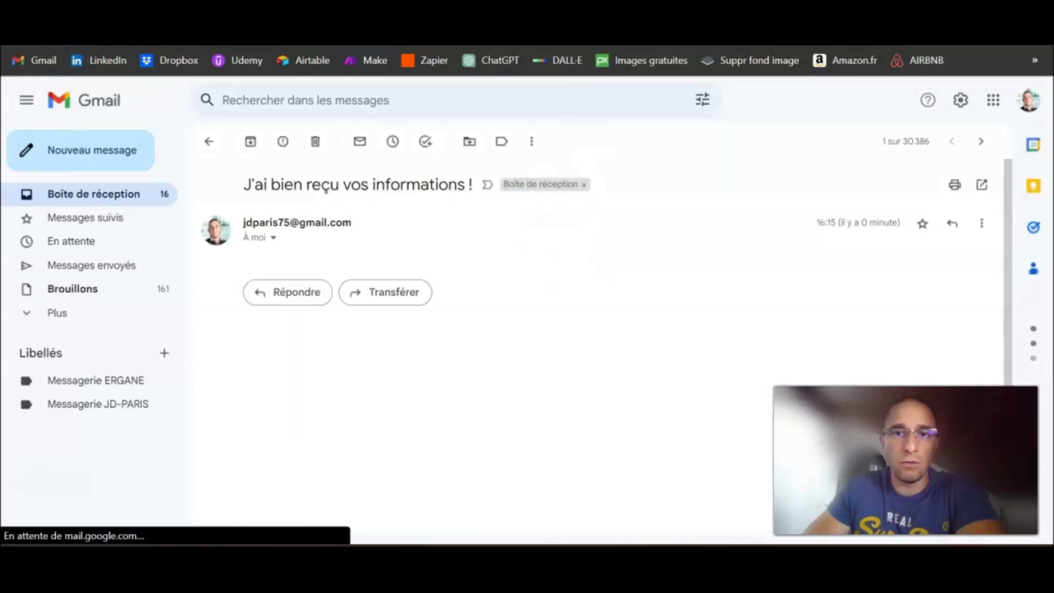
key(ctrl+Tab)
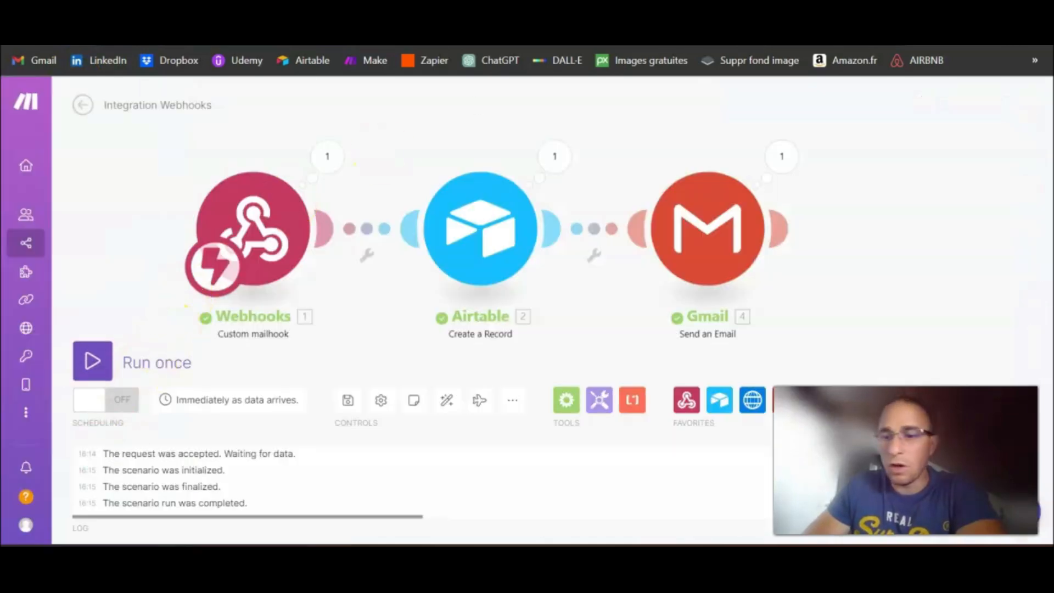